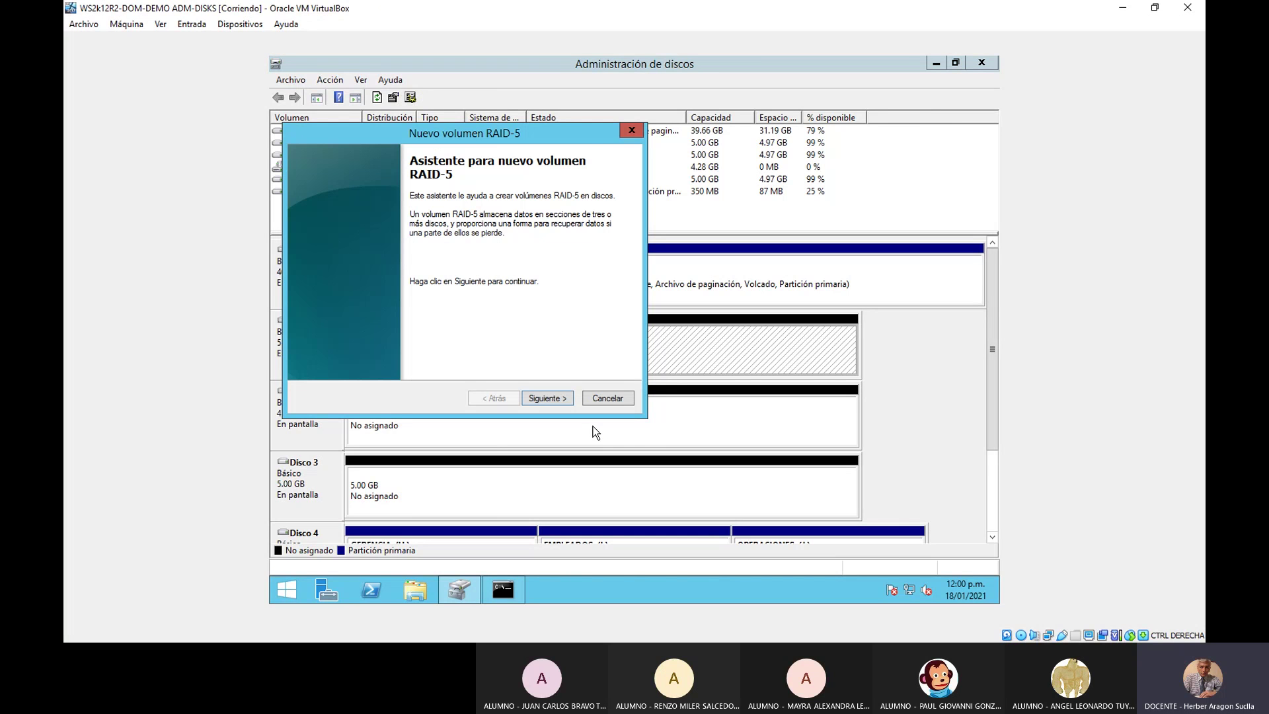
- Add Disco 2 and Disco 3 to the selected disks alongside Disco 1 for the new RAID-5 volume
{"action": "left_click", "coordinate": [552, 395]}
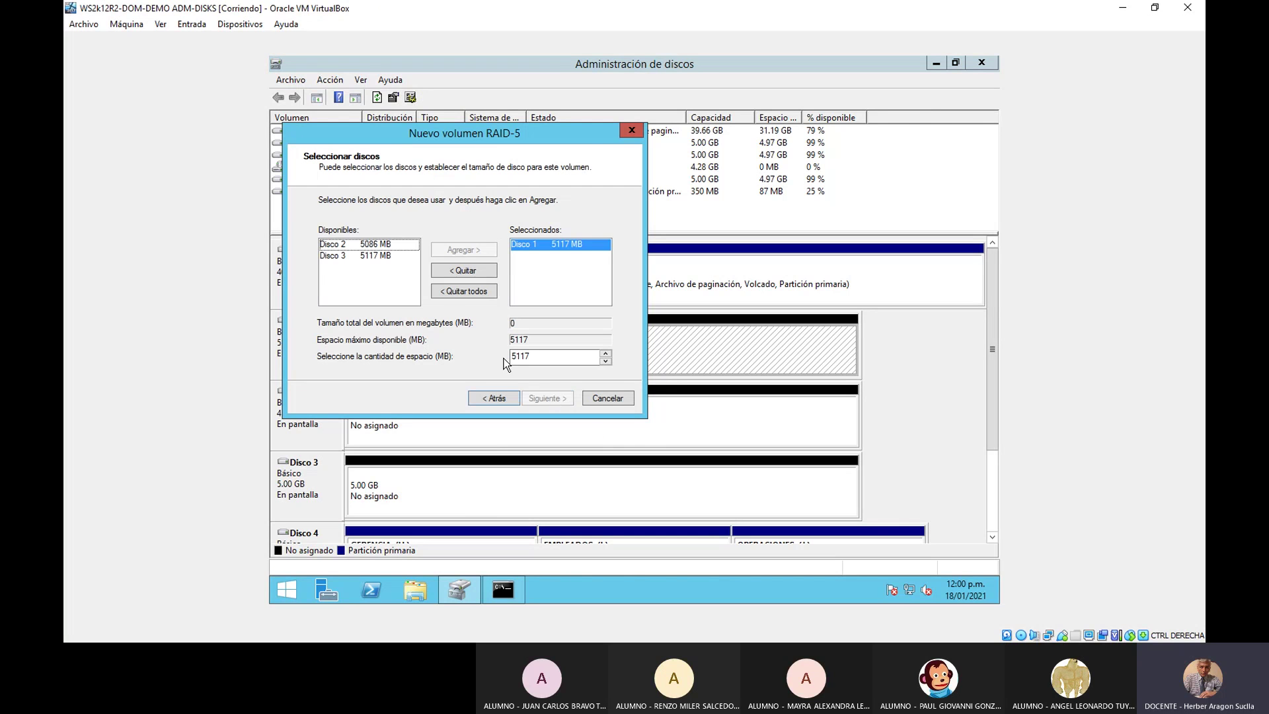
{"action": "left_click", "coordinate": [379, 246]}
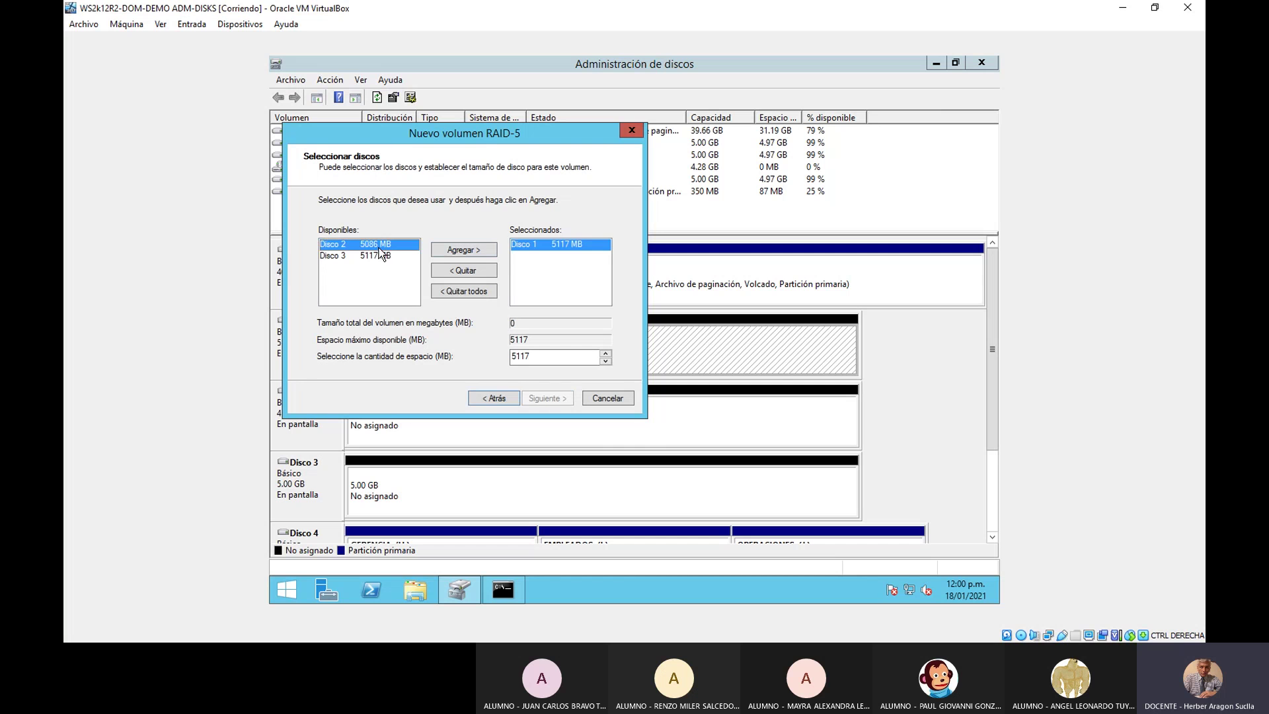
{"action": "left_click", "coordinate": [461, 254]}
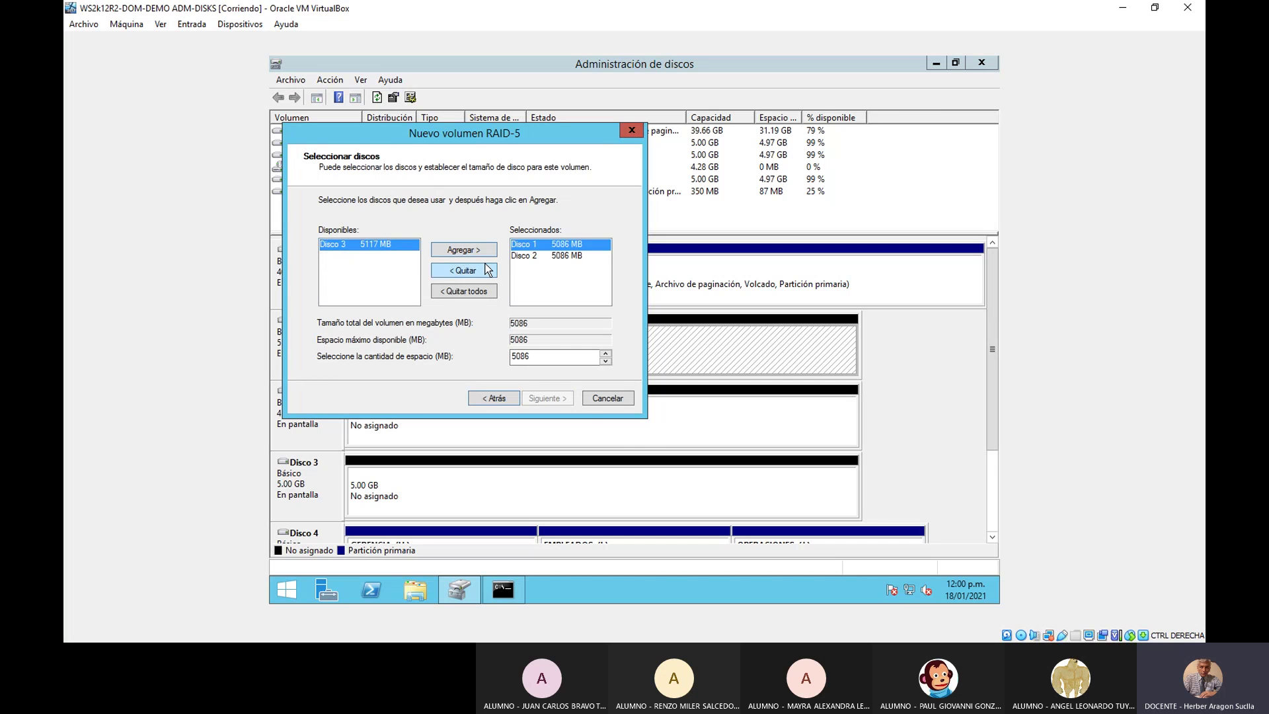
{"action": "left_click", "coordinate": [468, 250]}
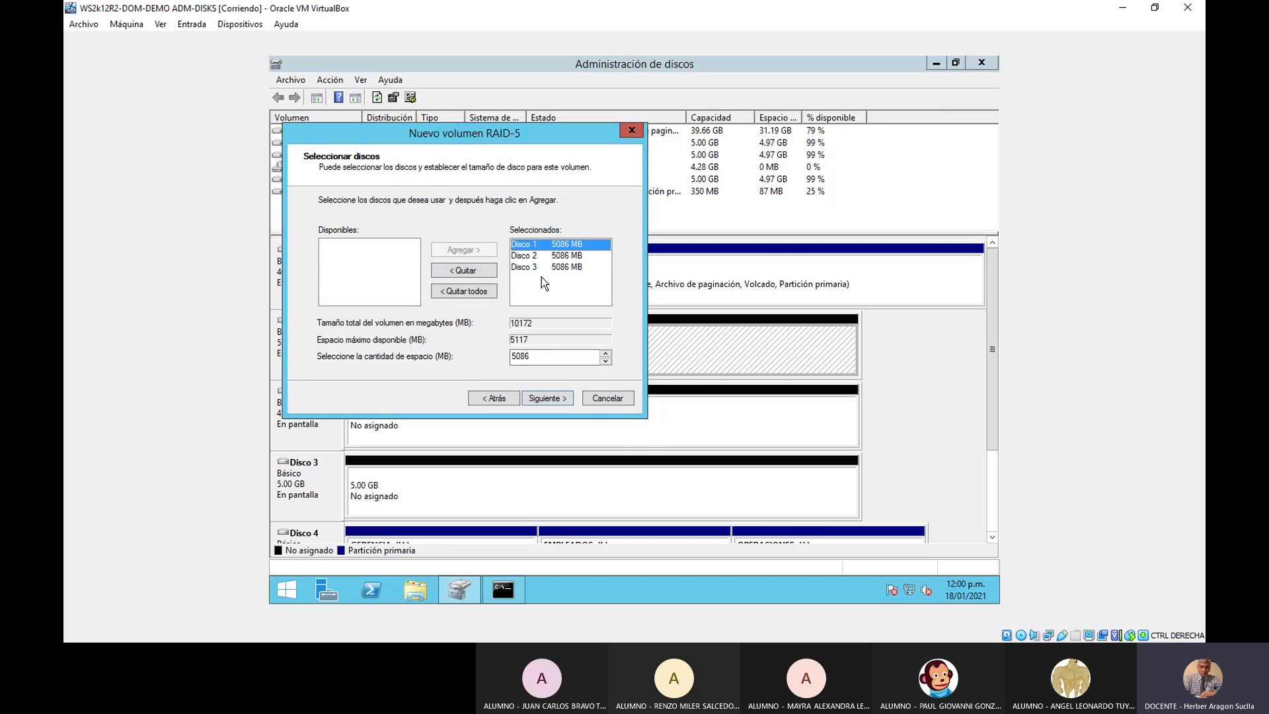
{"action": "left_click", "coordinate": [544, 398]}
- Assign drive letter N to the new RAID-5 volume
{"action": "left_click", "coordinate": [534, 231]}
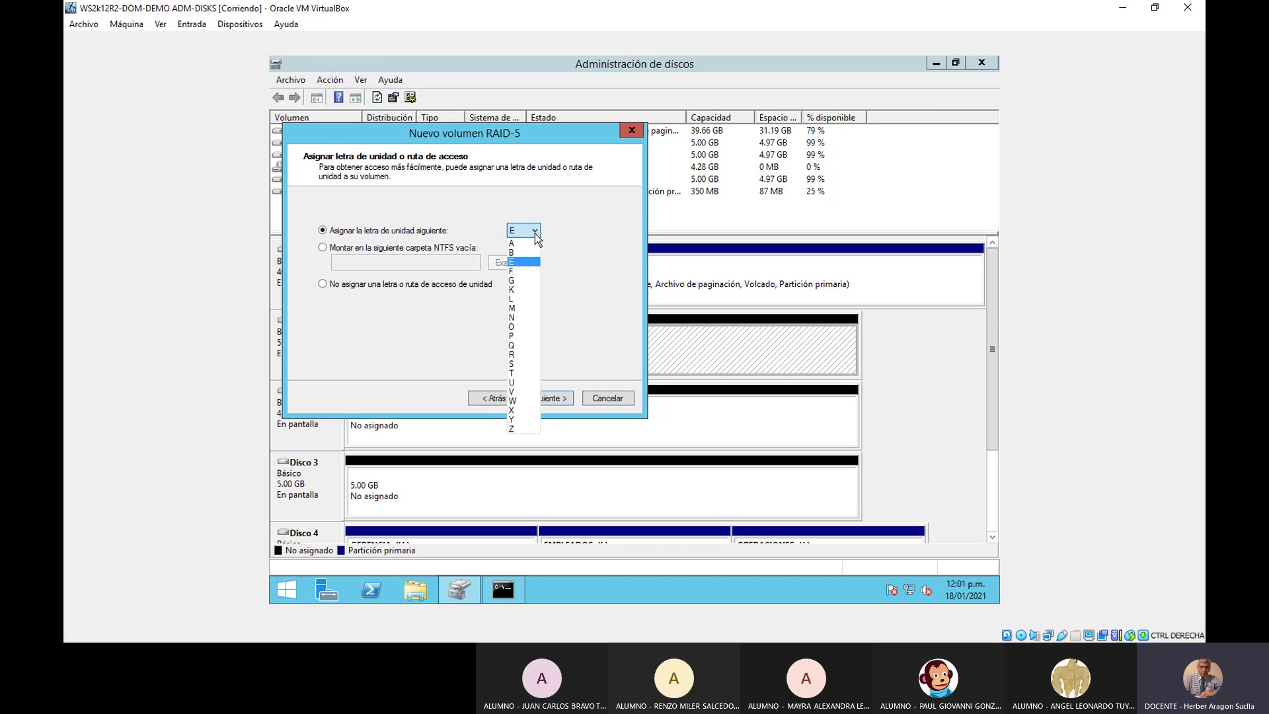
{"action": "left_click", "coordinate": [522, 321]}
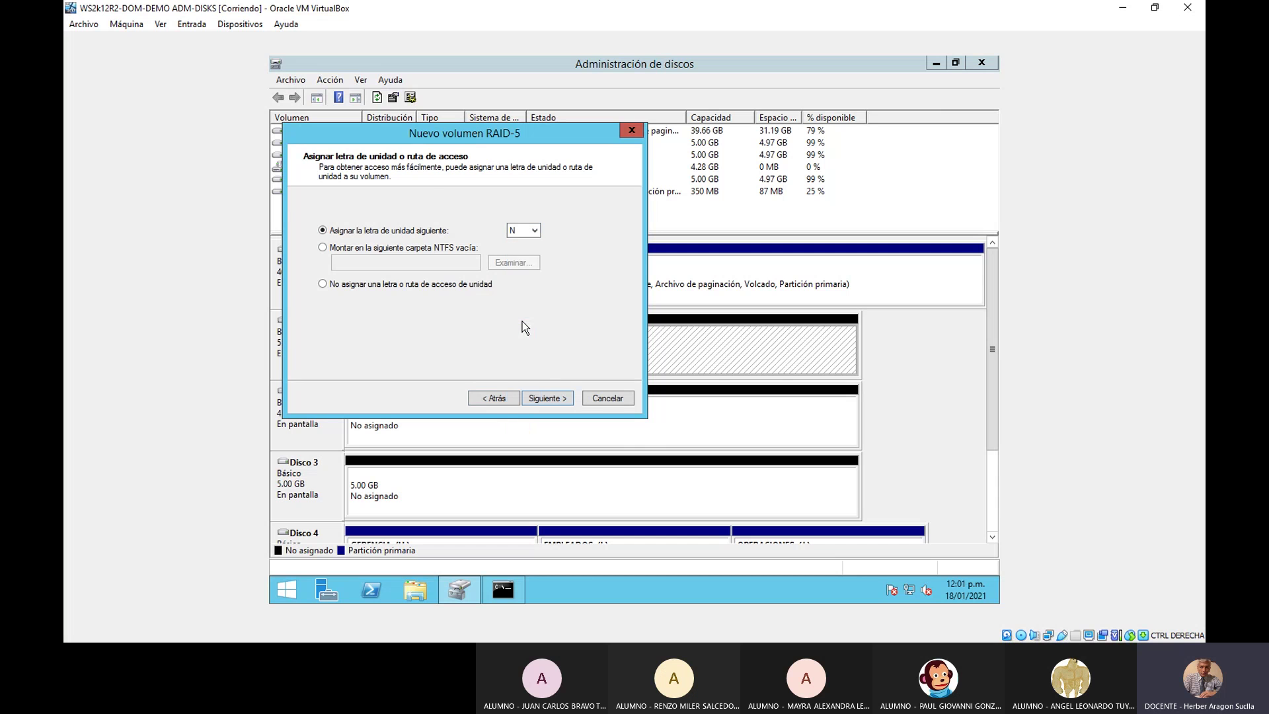
{"action": "left_click", "coordinate": [544, 400]}
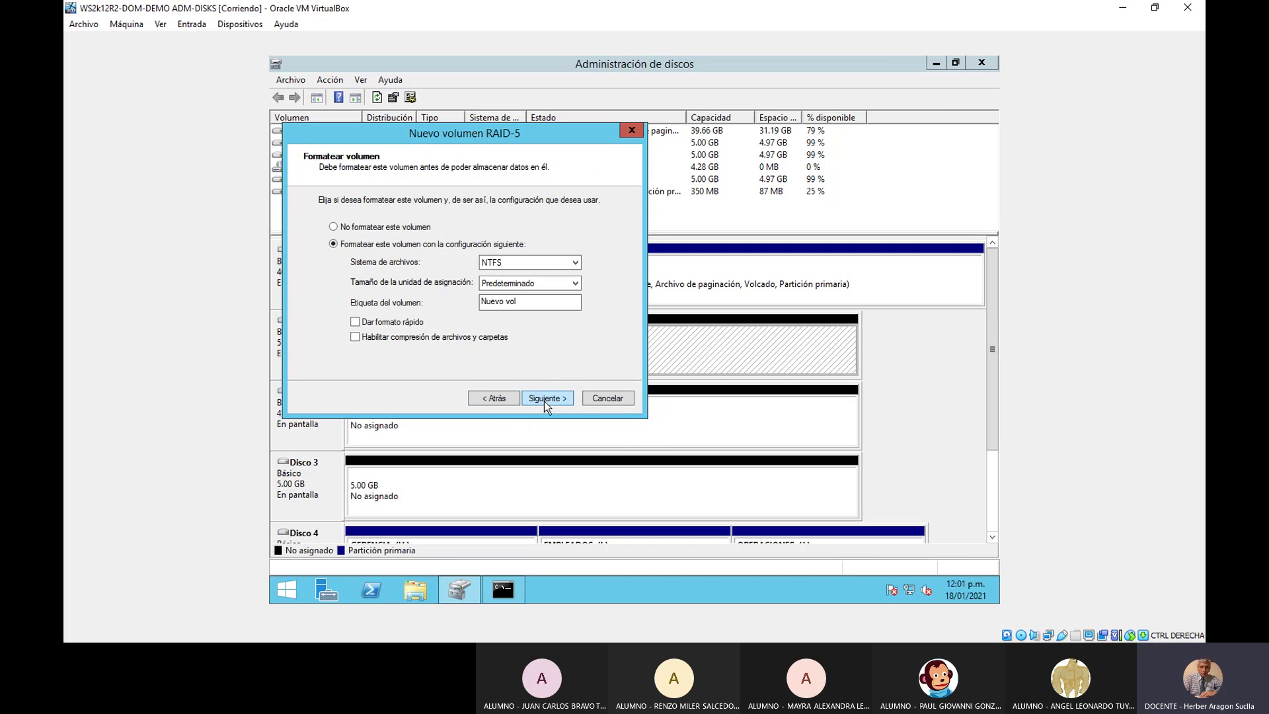
- Label the new volume RAID-5 and enable quick format with the NTFS file system
{"action": "left_click", "coordinate": [534, 302]}
{"action": "key", "text": "BackSpace"}
{"action": "key", "text": "BackSpace"}
{"action": "key", "text": "BackSpace"}
{"action": "key", "text": "BackSpace"}
{"action": "key", "text": "BackSpace"}
{"action": "key", "text": "BackSpace"}
{"action": "key", "text": "BackSpace"}
{"action": "type", "text": "RAID-5"}
{"action": "left_click", "coordinate": [355, 323]}
- Finish the RAID-5 volume wizard and accept converting the selected basic disks to dynamic disks
{"action": "left_click", "coordinate": [565, 400]}
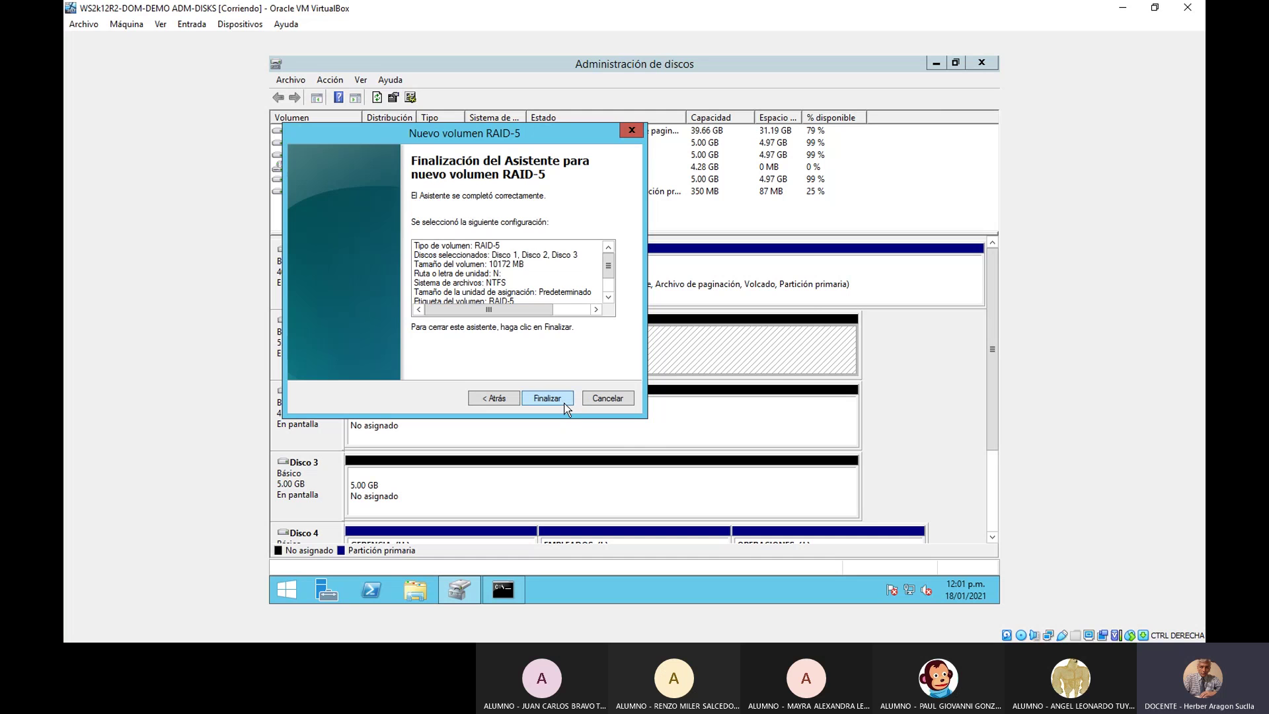
{"action": "left_click", "coordinate": [565, 401]}
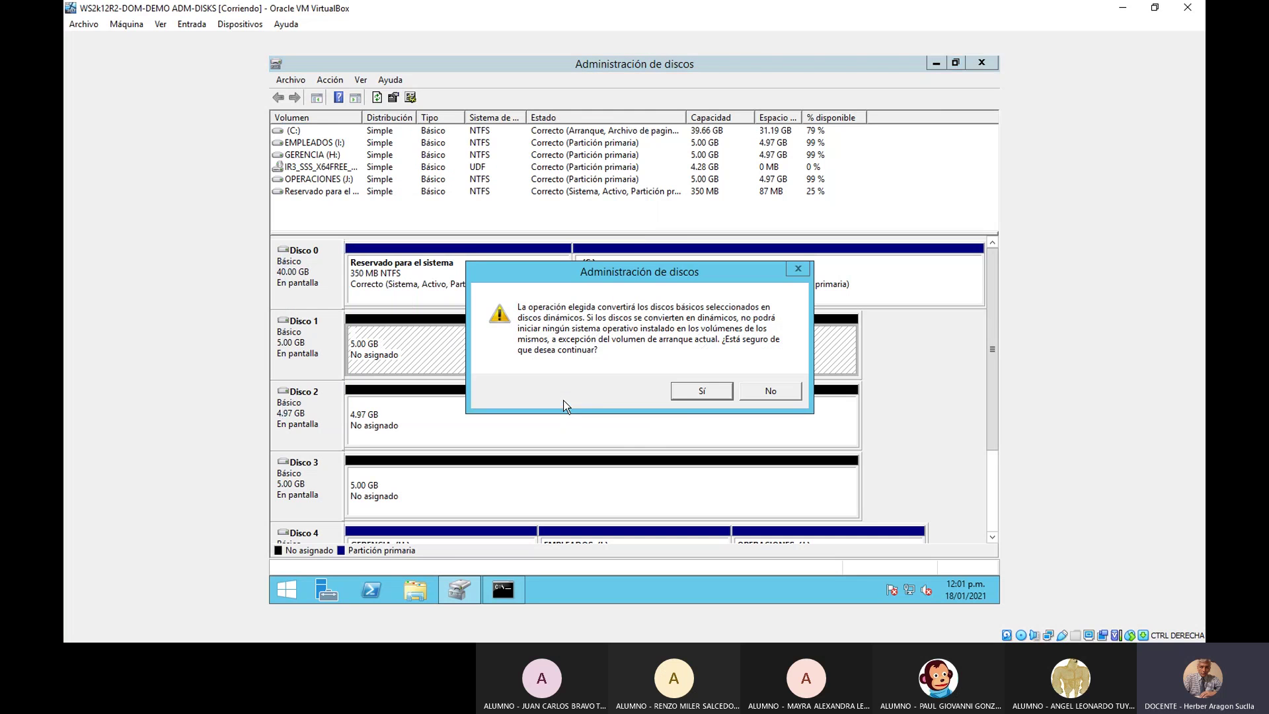
{"action": "left_click", "coordinate": [684, 395]}
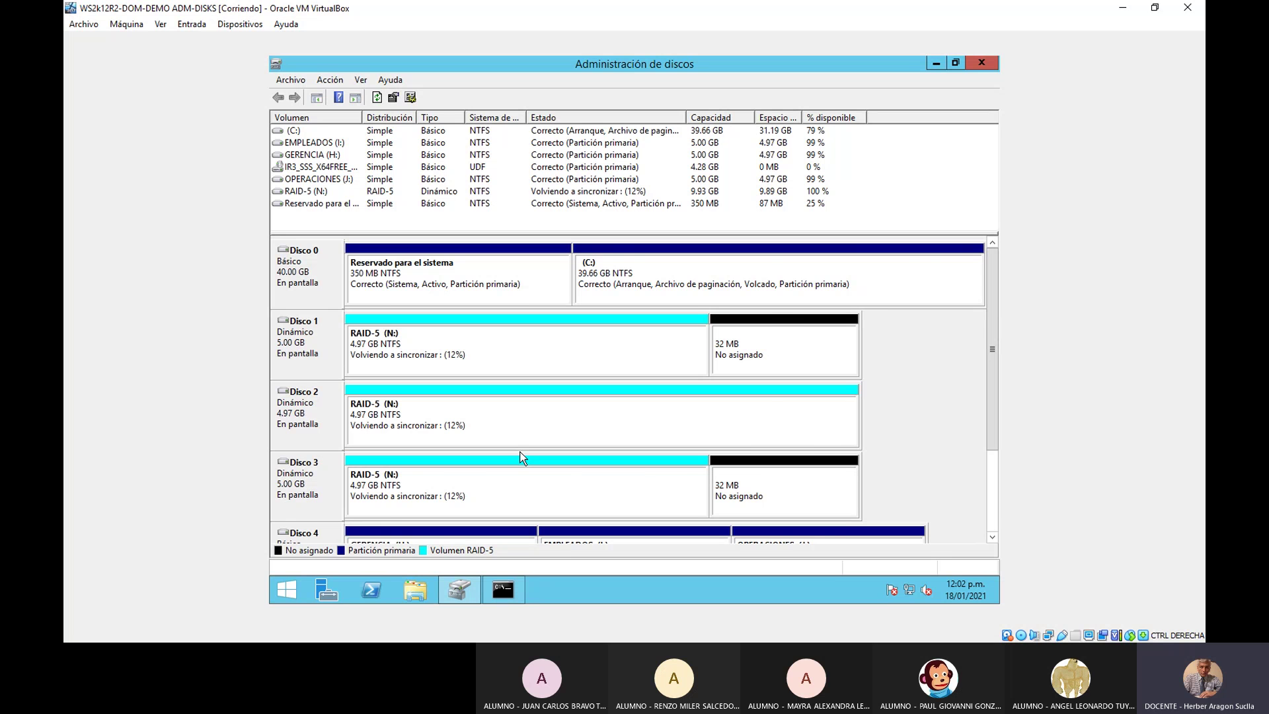
- Leave the virtual machine and switch to the Teams meeting to check its chat
{"action": "key", "text": "alt+Tab"}
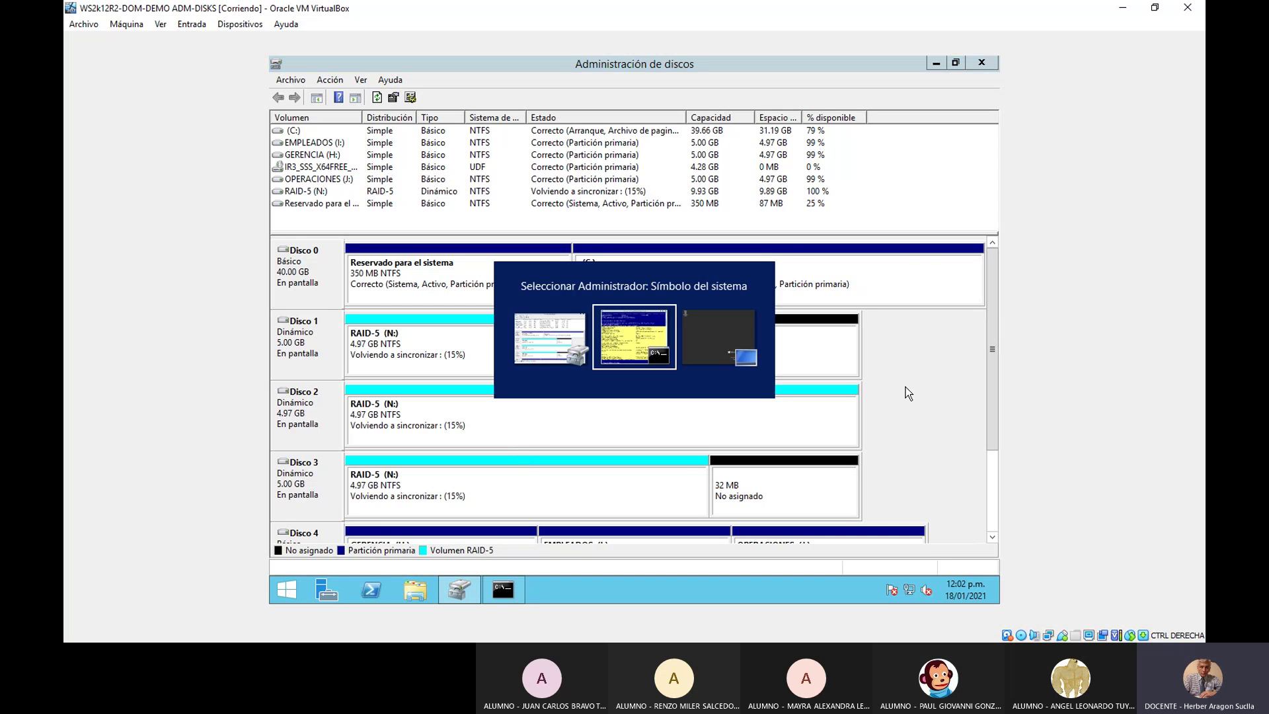
{"action": "left_click", "coordinate": [934, 385]}
{"action": "left_click", "coordinate": [1122, 10]}
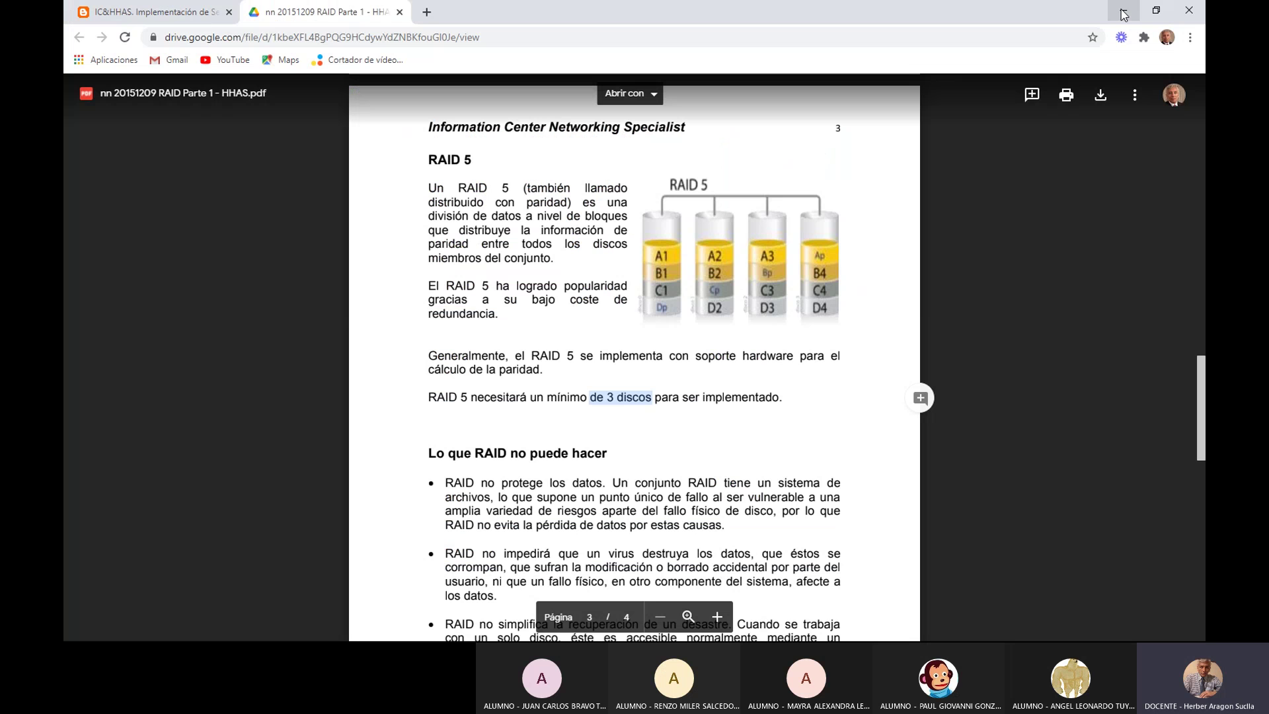
{"action": "key", "text": "alt+Tab"}
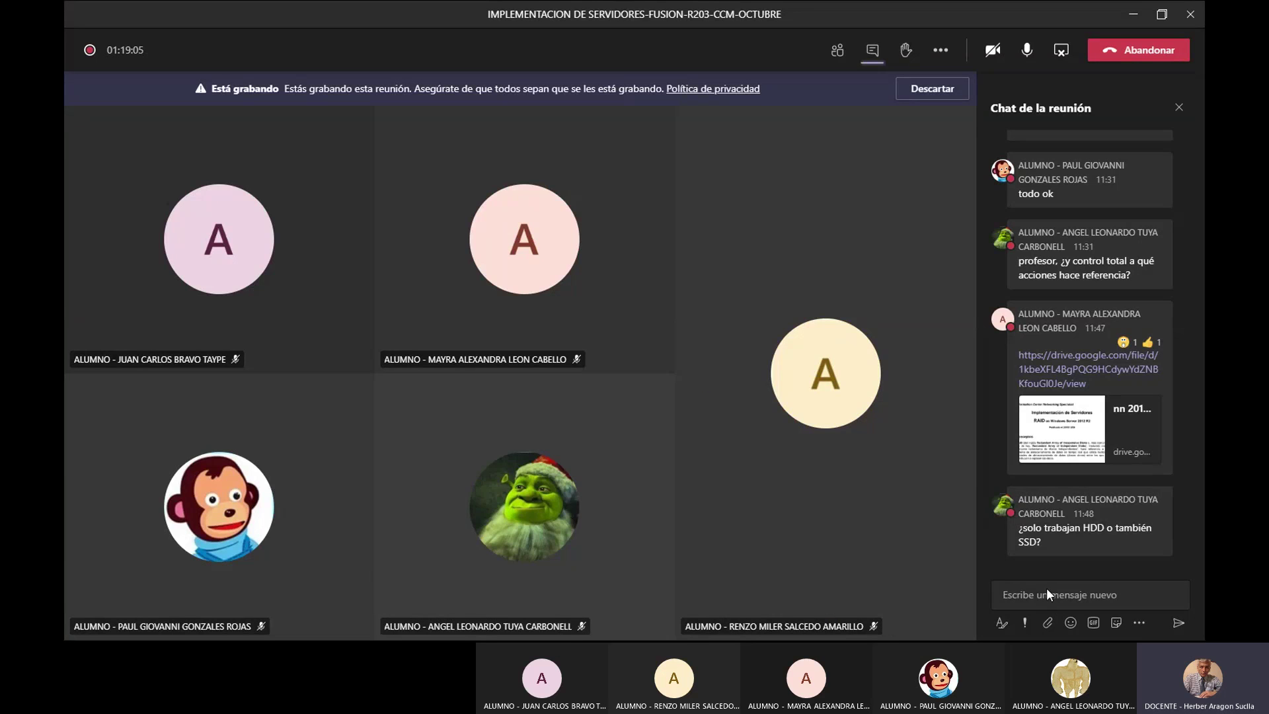
{"action": "left_click", "coordinate": [1058, 598]}
- Return to the RAID Parte 1 PDF in Chrome and reload the page
{"action": "left_click", "coordinate": [1059, 440]}
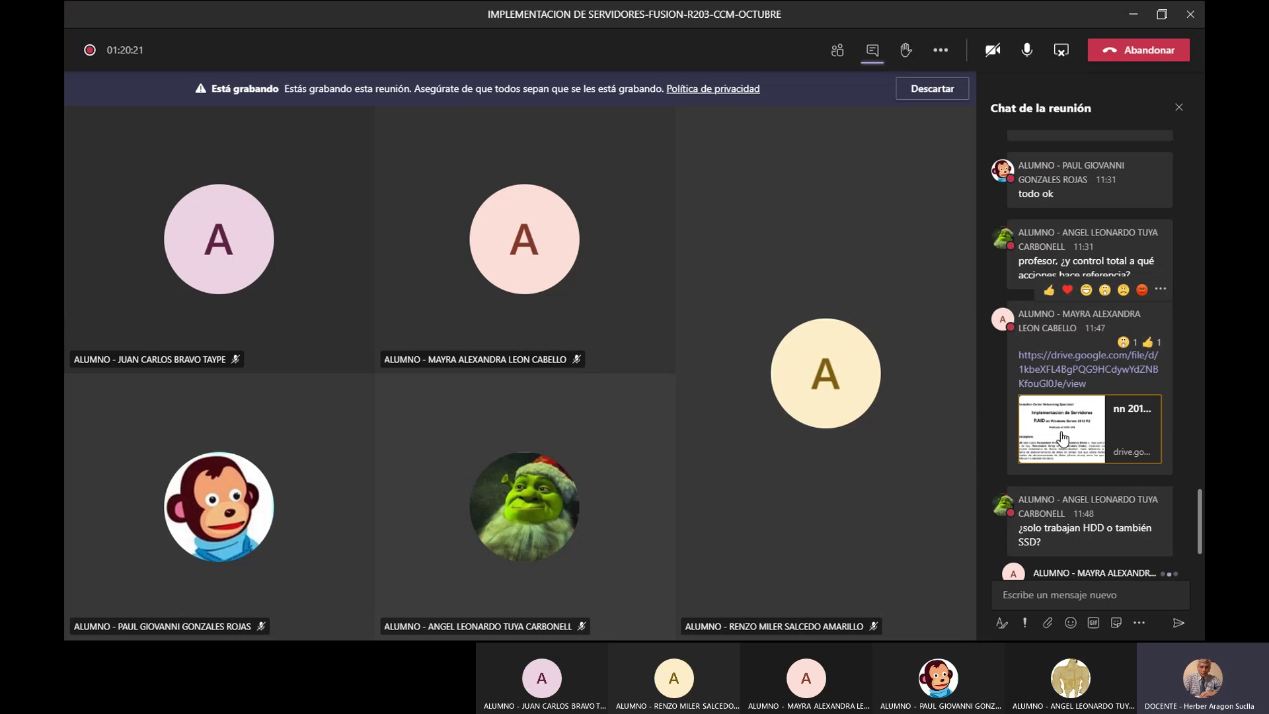
{"action": "key", "text": "alt+Tab"}
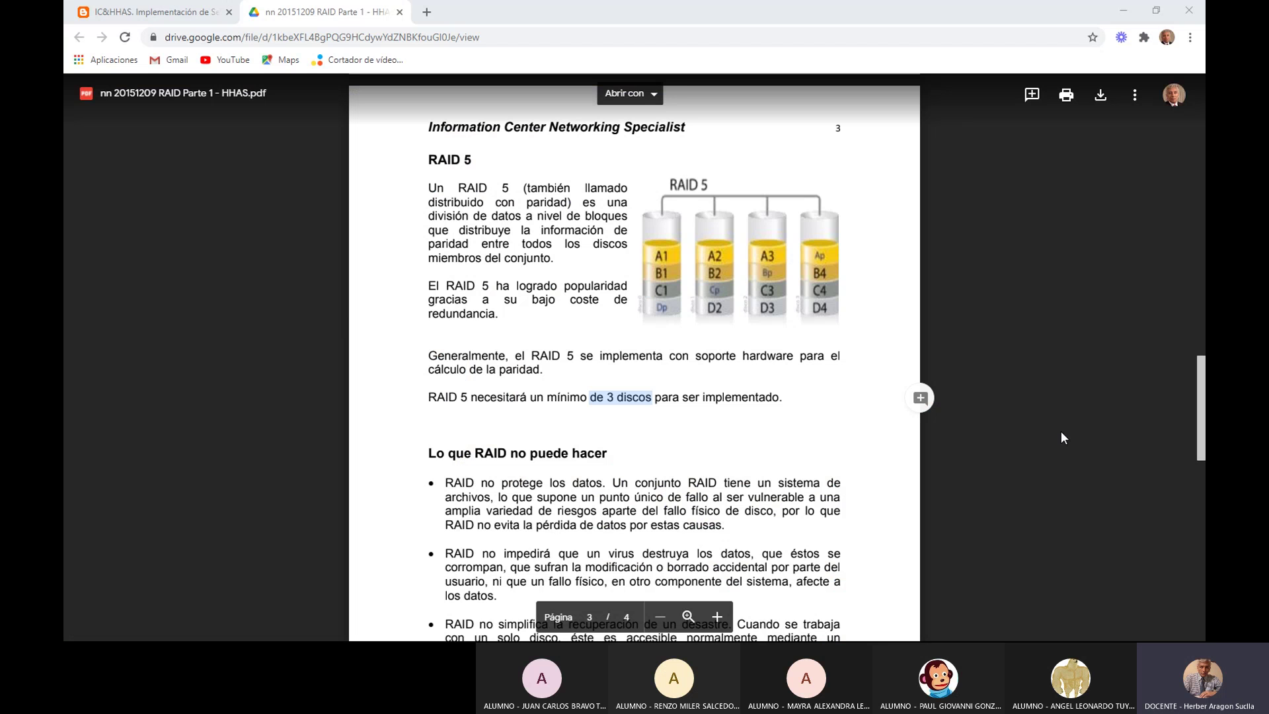
{"action": "key", "text": "F5"}
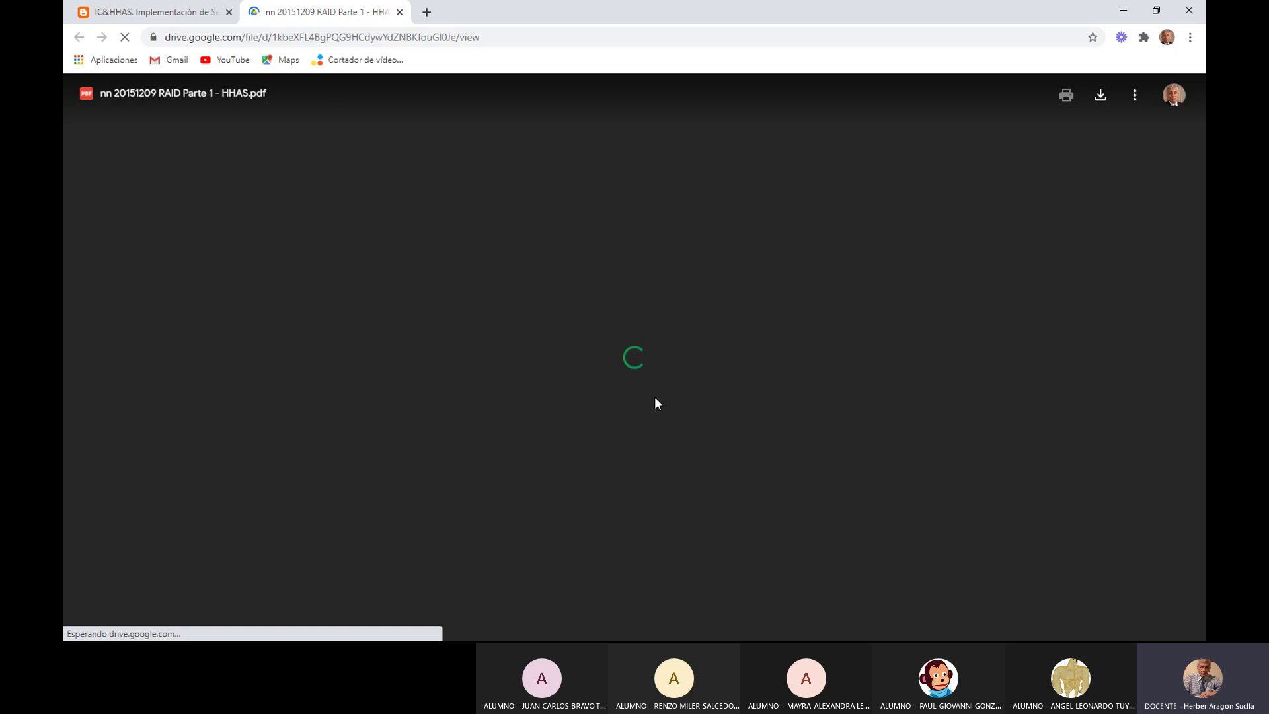
- Switch back to the WS2k12R2-DOM-DEMO ADM-DISKS virtual machine and close its Command Prompt window
{"action": "key", "text": "alt+Tab"}
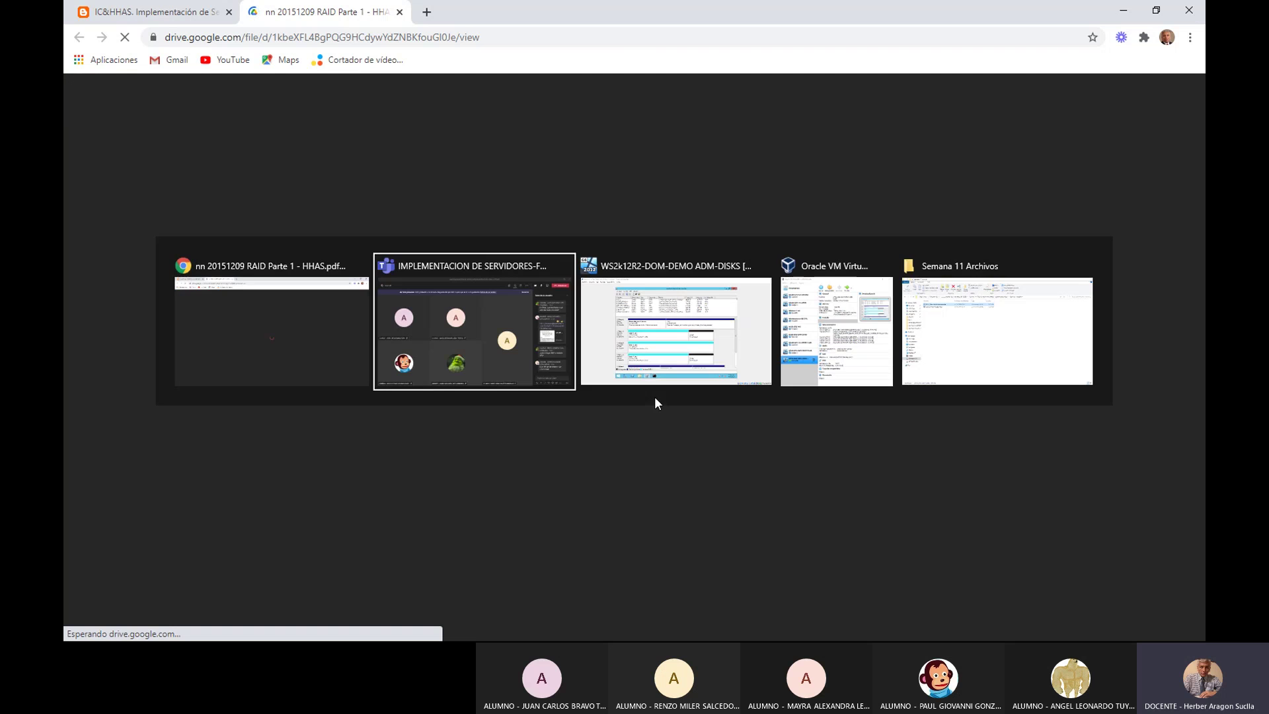
{"action": "key", "text": "alt+Tab"}
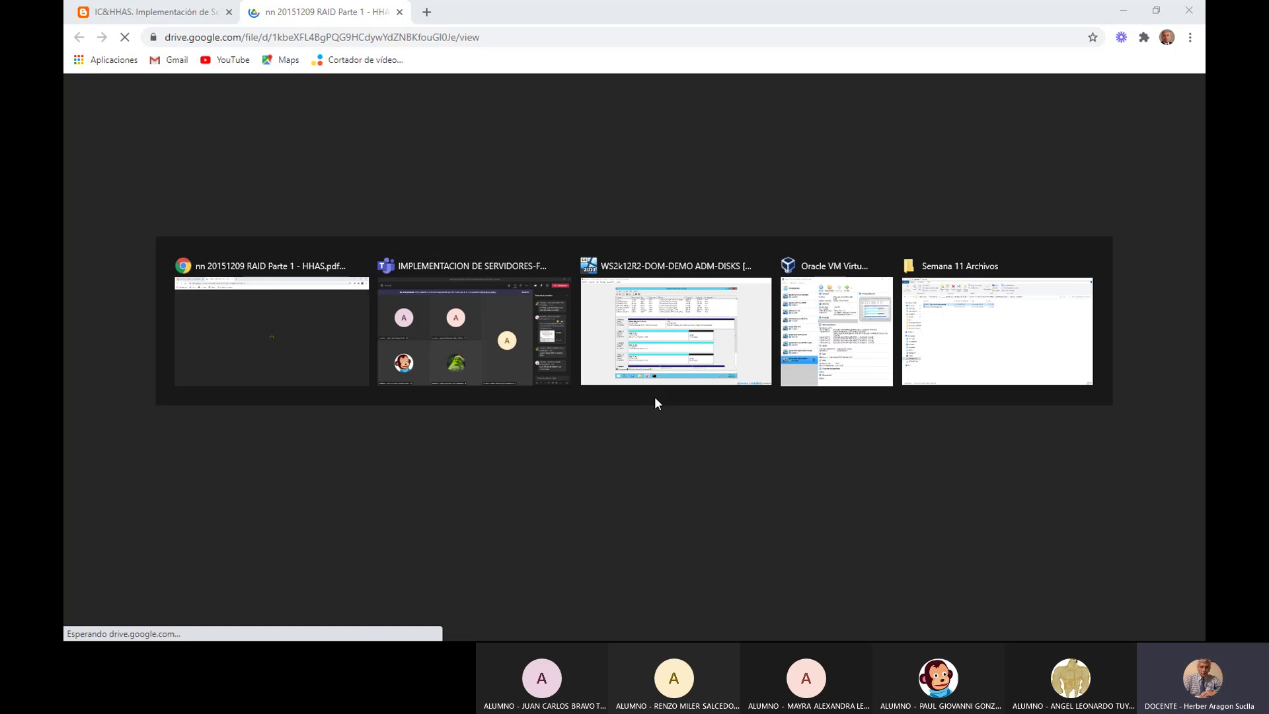
{"action": "left_click", "coordinate": [654, 397]}
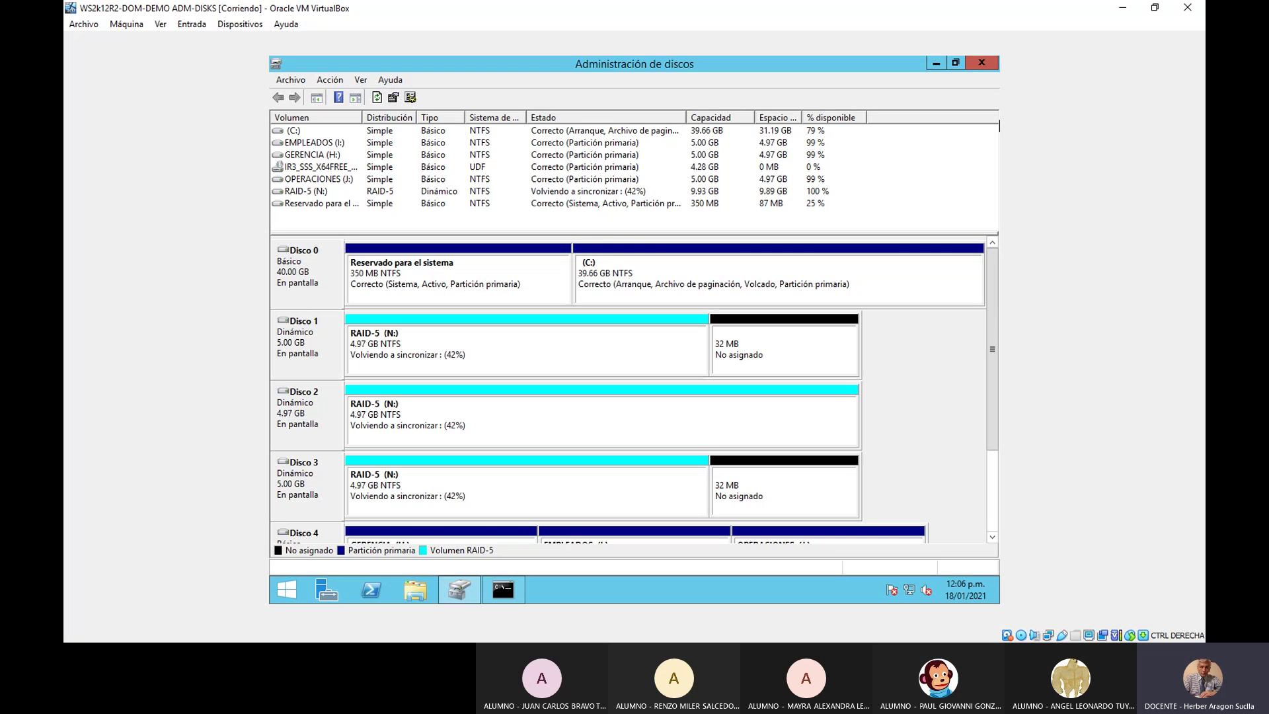
{"action": "left_click", "coordinate": [995, 252]}
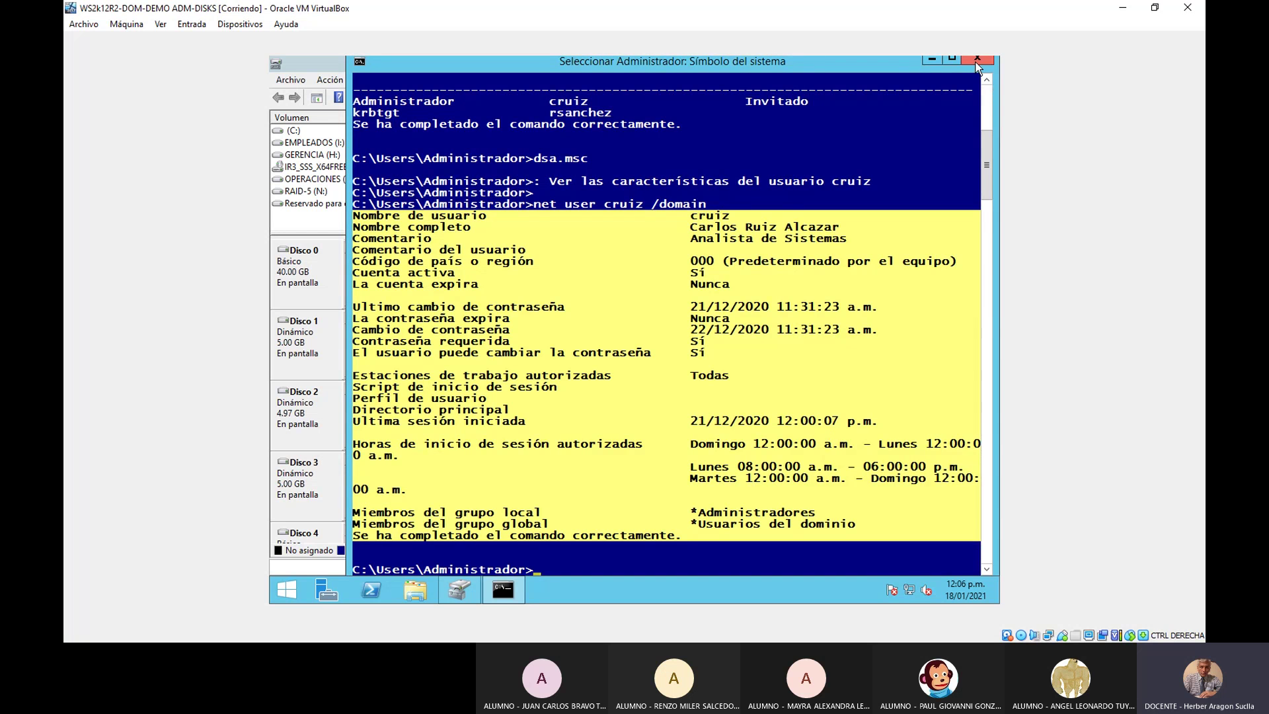
{"action": "left_click", "coordinate": [977, 61]}
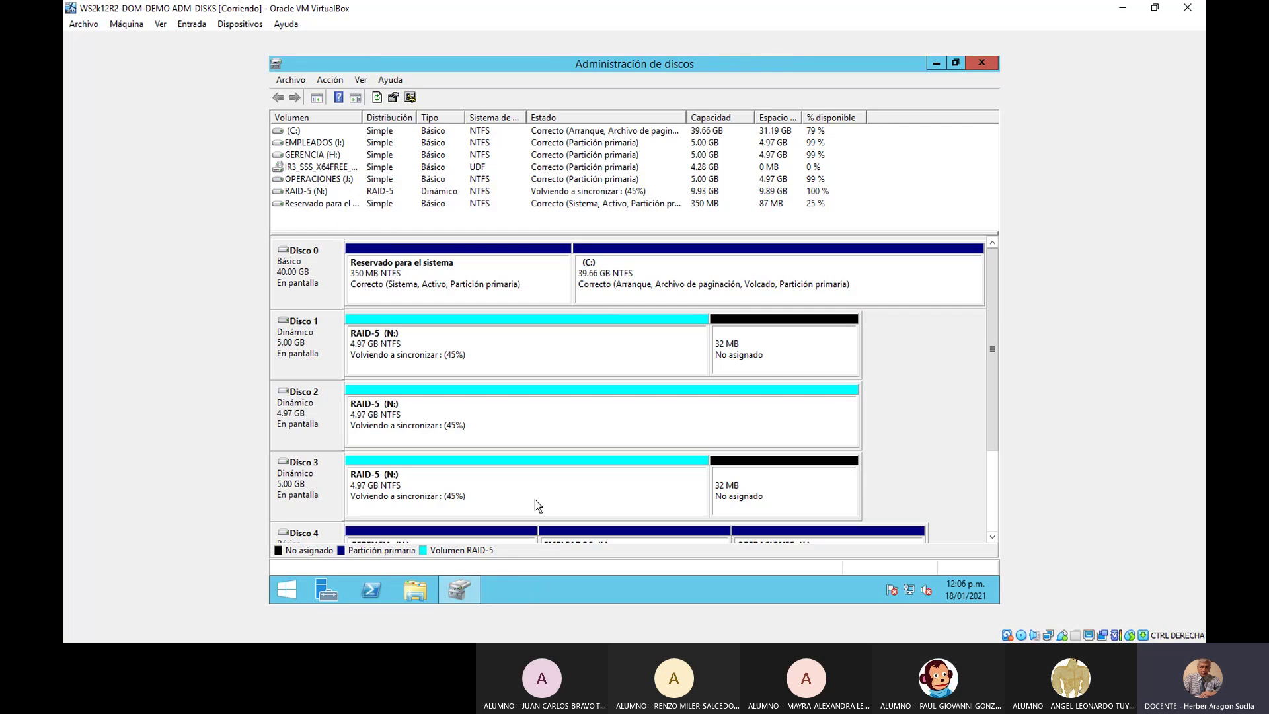
- Minimize Chrome, read the latest messages in the Teams meeting chat, and minimize the meeting window
{"action": "key", "text": "alt+Tab"}
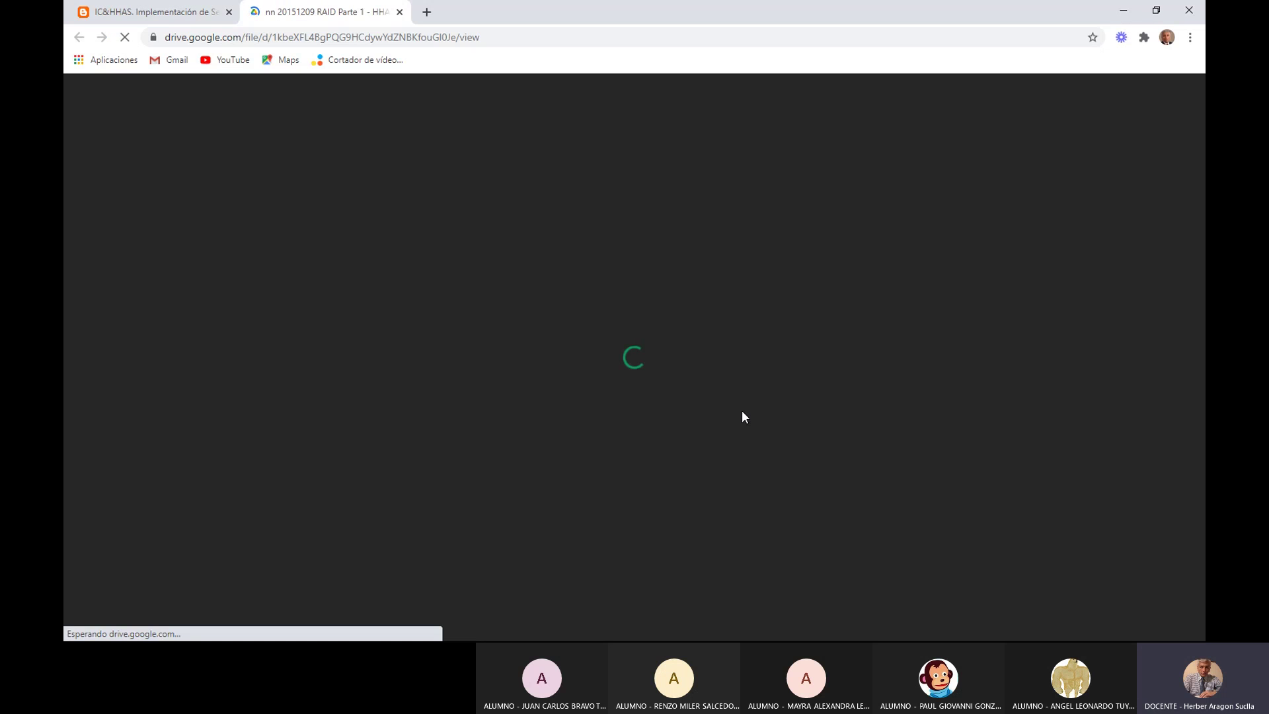
{"action": "left_click", "coordinate": [1123, 10]}
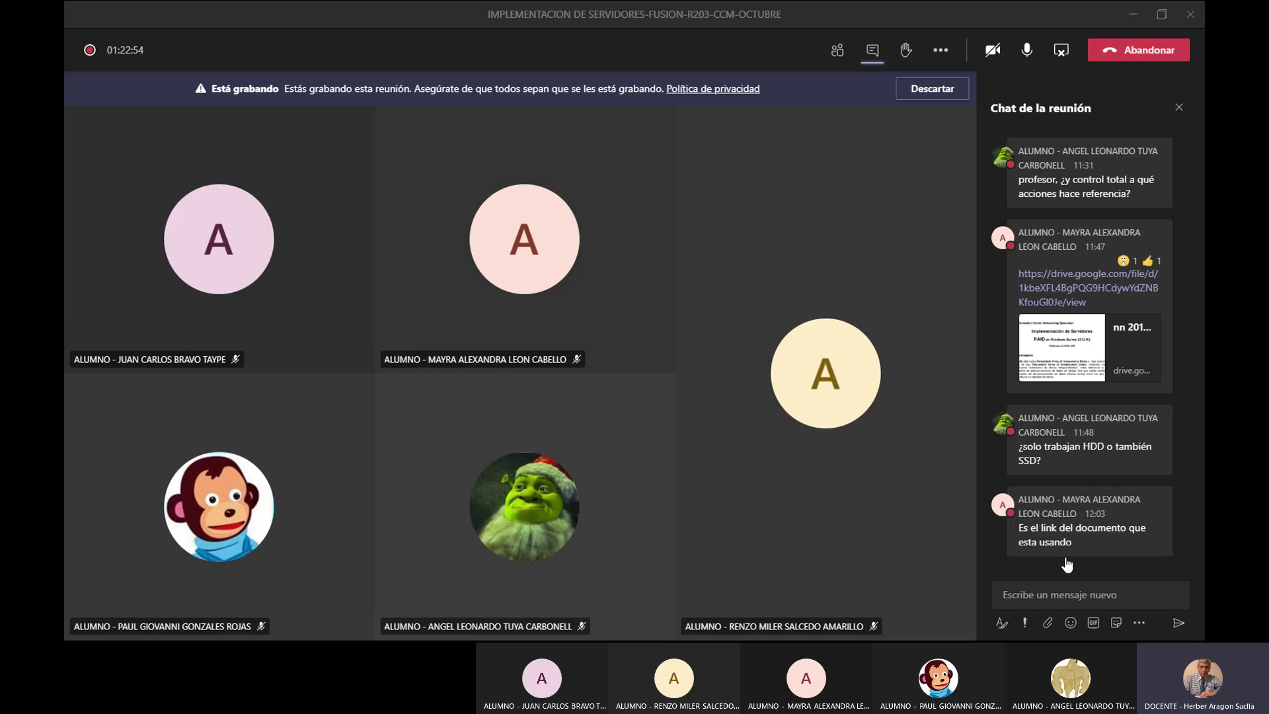
{"action": "left_click", "coordinate": [1048, 593]}
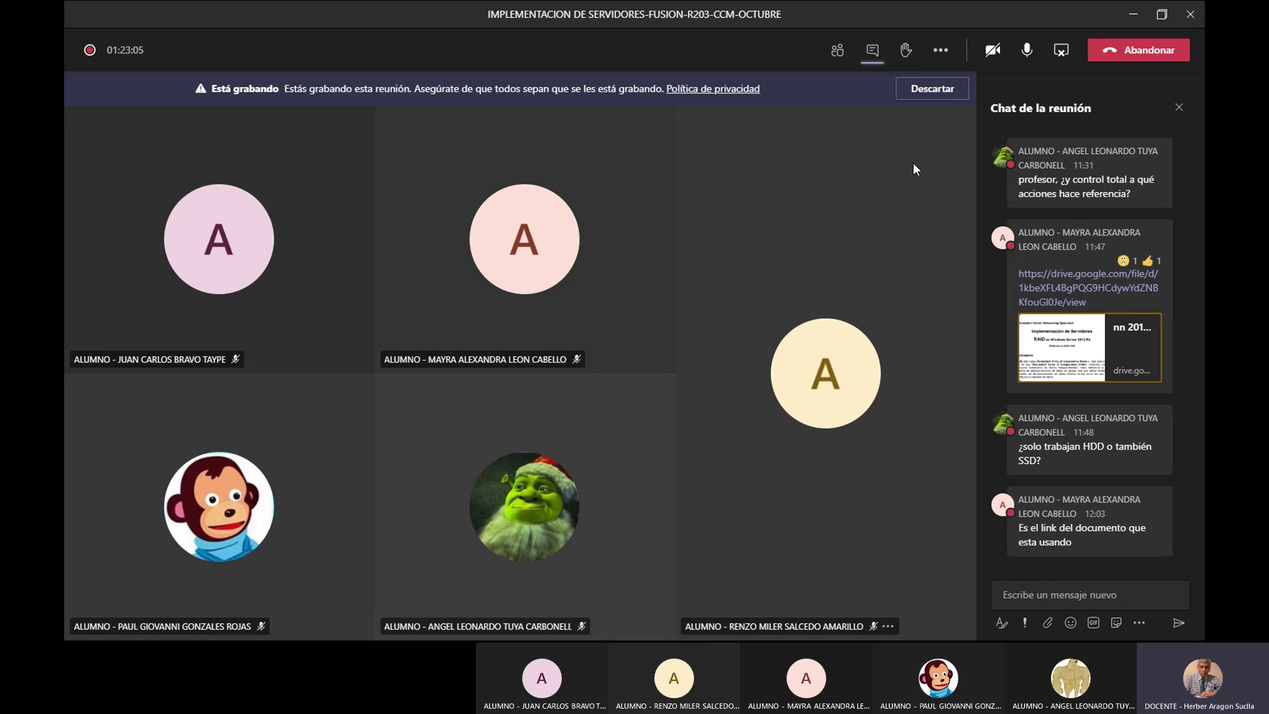
{"action": "left_click", "coordinate": [1118, 25]}
- Switch to Chrome and close the tab with the RAID Parte 1 PDF
{"action": "key", "text": "alt+Tab"}
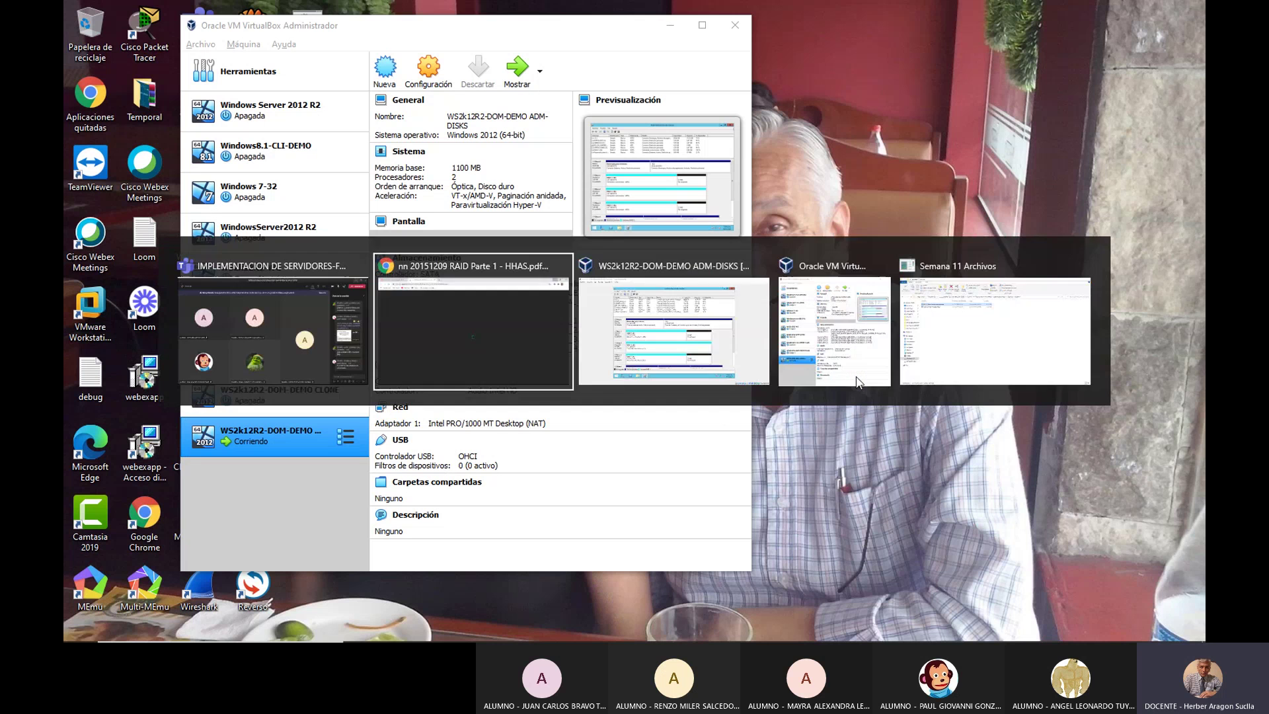
{"action": "key", "text": "alt+Tab"}
{"action": "key", "text": "alt+Tab"}
{"action": "key", "text": "alt+Tab"}
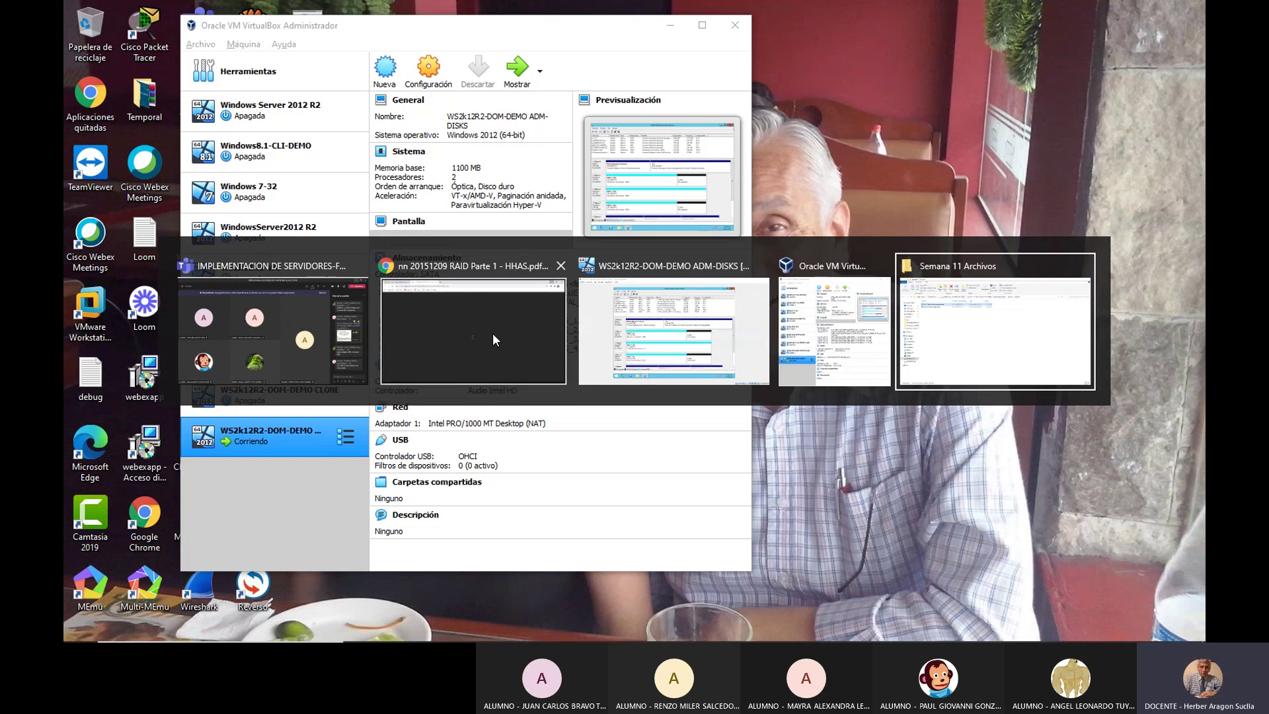
{"action": "key", "text": "Escape"}
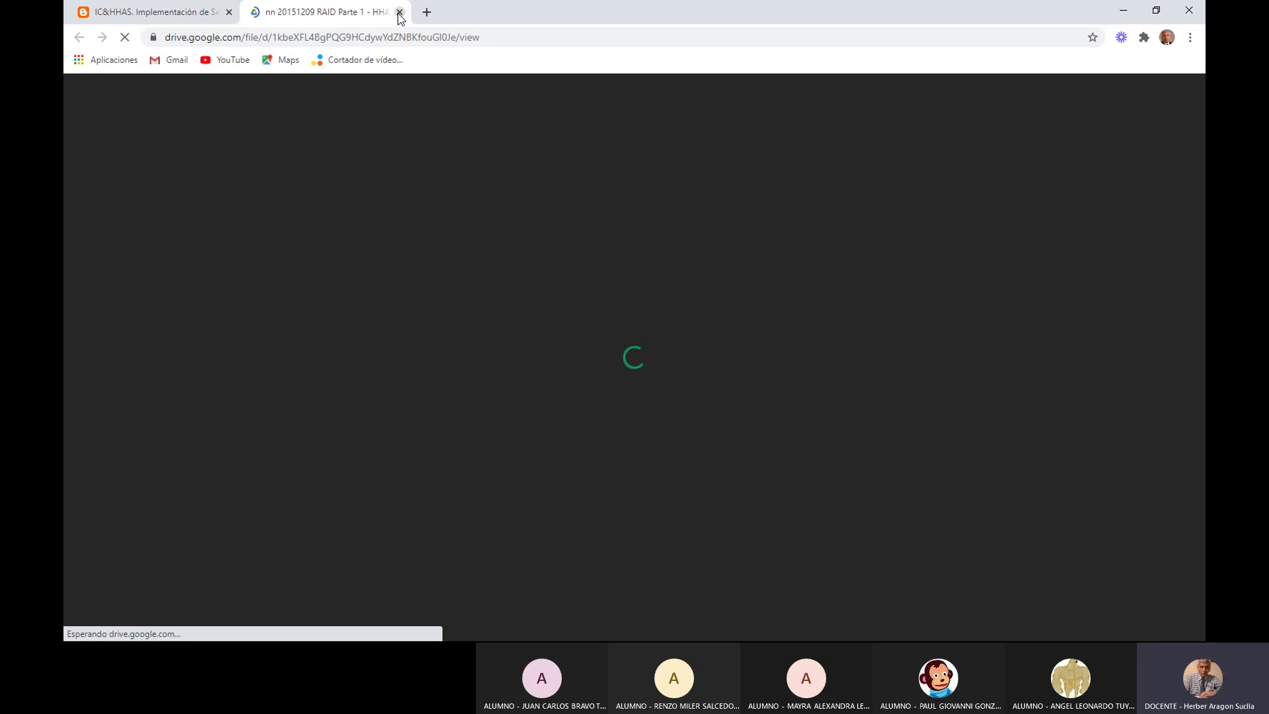
{"action": "left_click", "coordinate": [398, 13]}
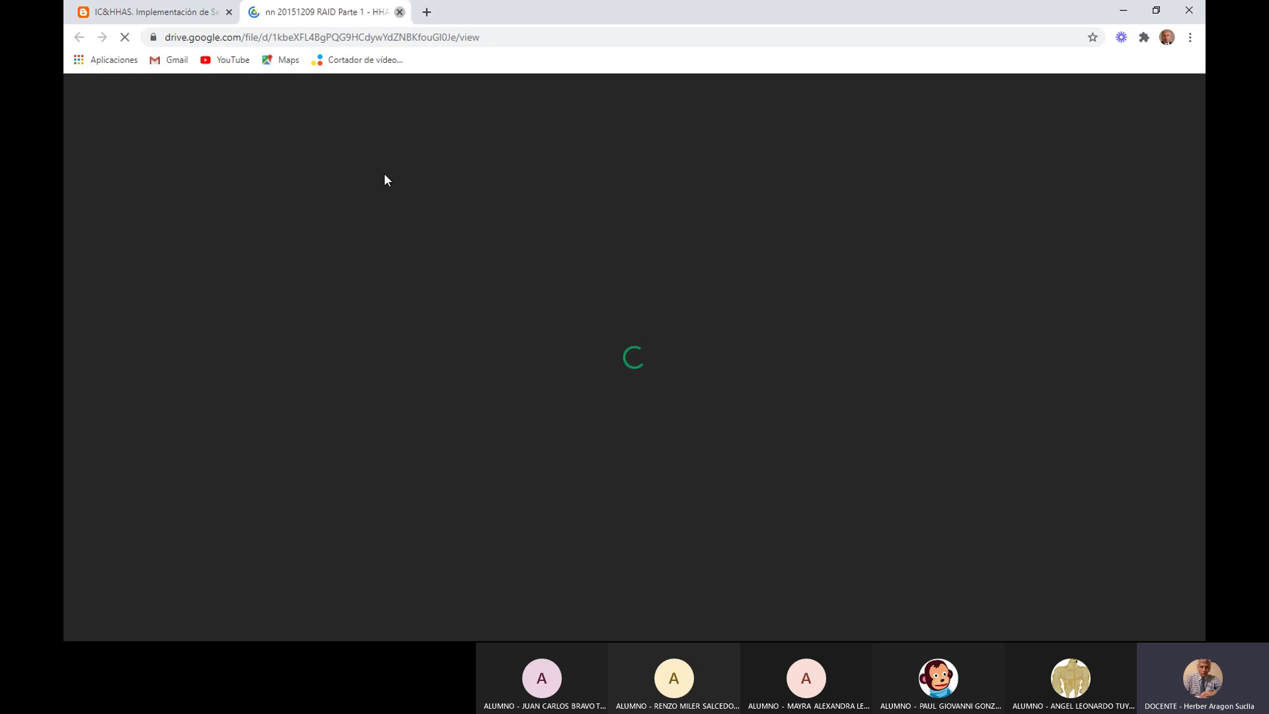
{"action": "key", "text": "ctrl+w"}
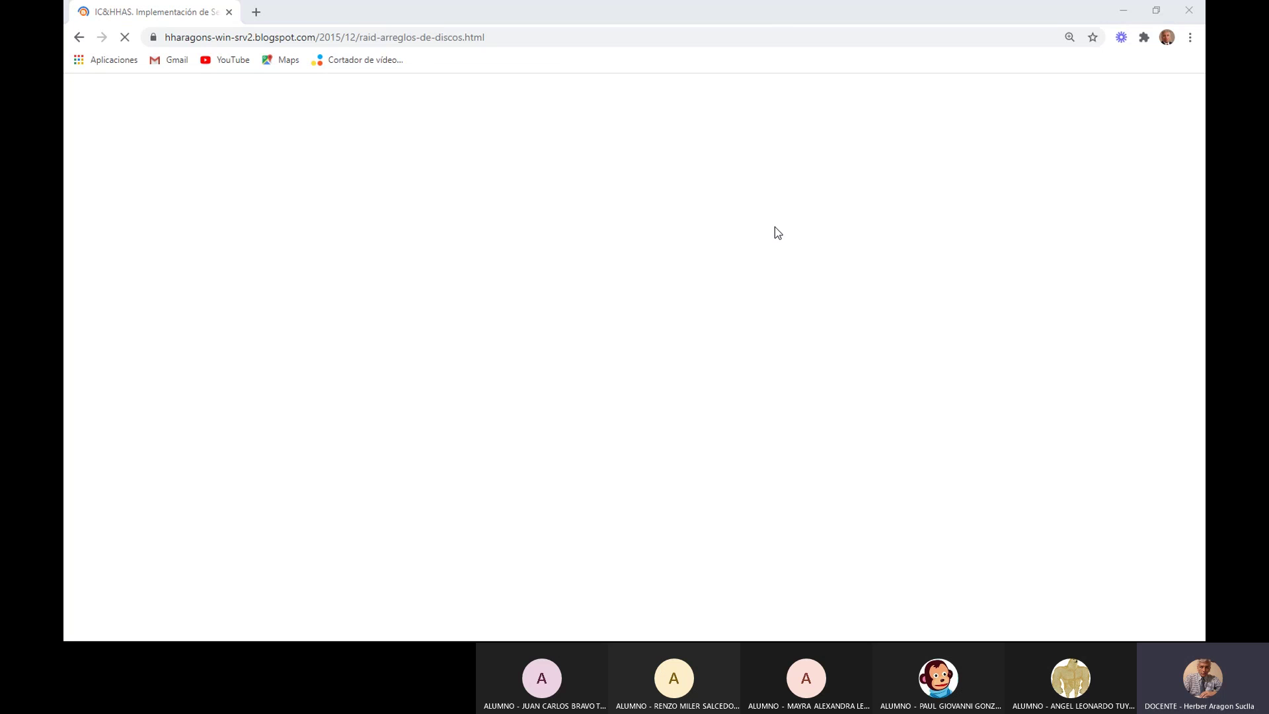
- Return to the virtual machine and check the resynchronization status of the RAID-5 (N:) volume in Disk Management
{"action": "key", "text": "alt+Tab"}
{"action": "key", "text": "Tab"}
{"action": "key", "text": "Escape"}
{"action": "key", "text": "alt+Tab"}
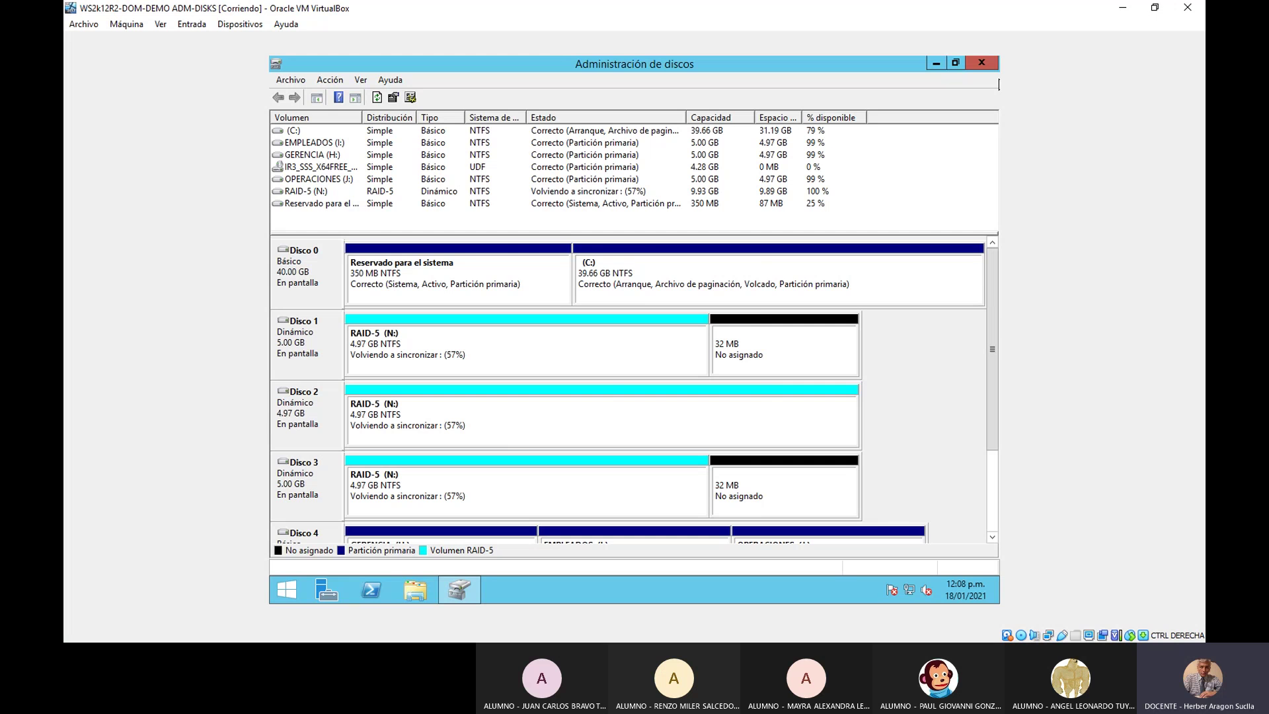
{"action": "key", "text": "alt+Tab"}
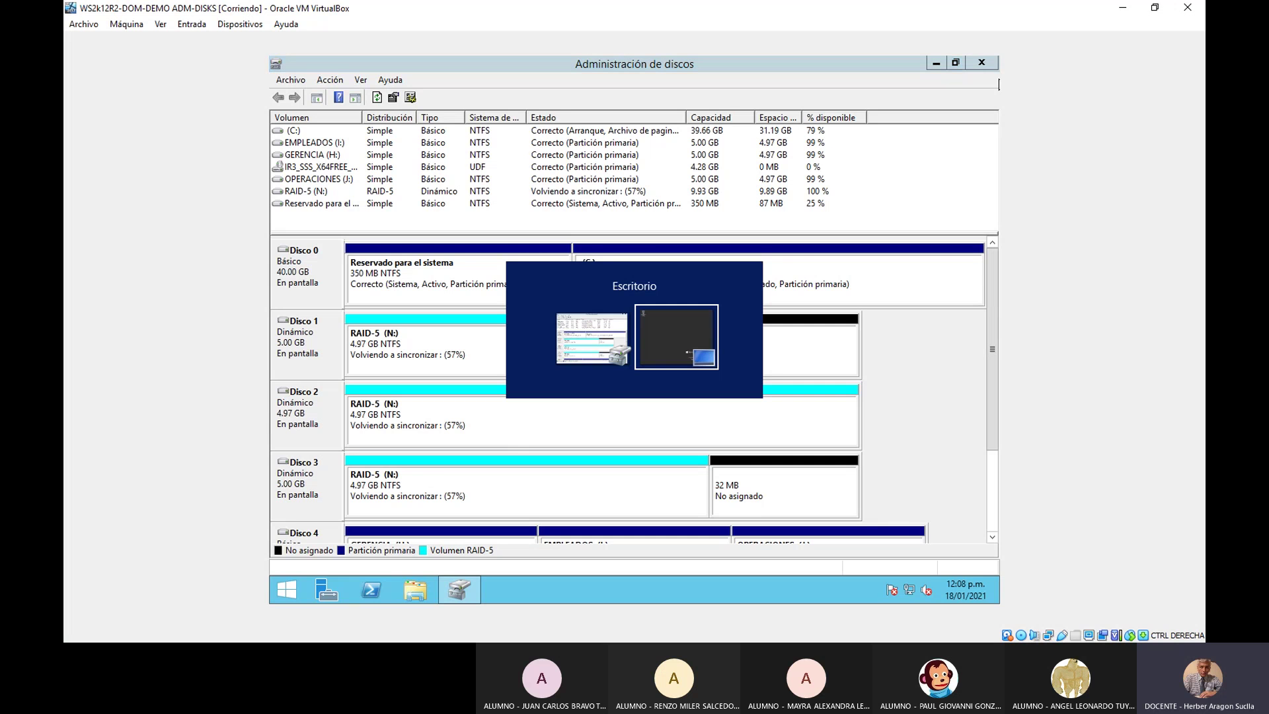
{"action": "key", "text": "alt+Tab"}
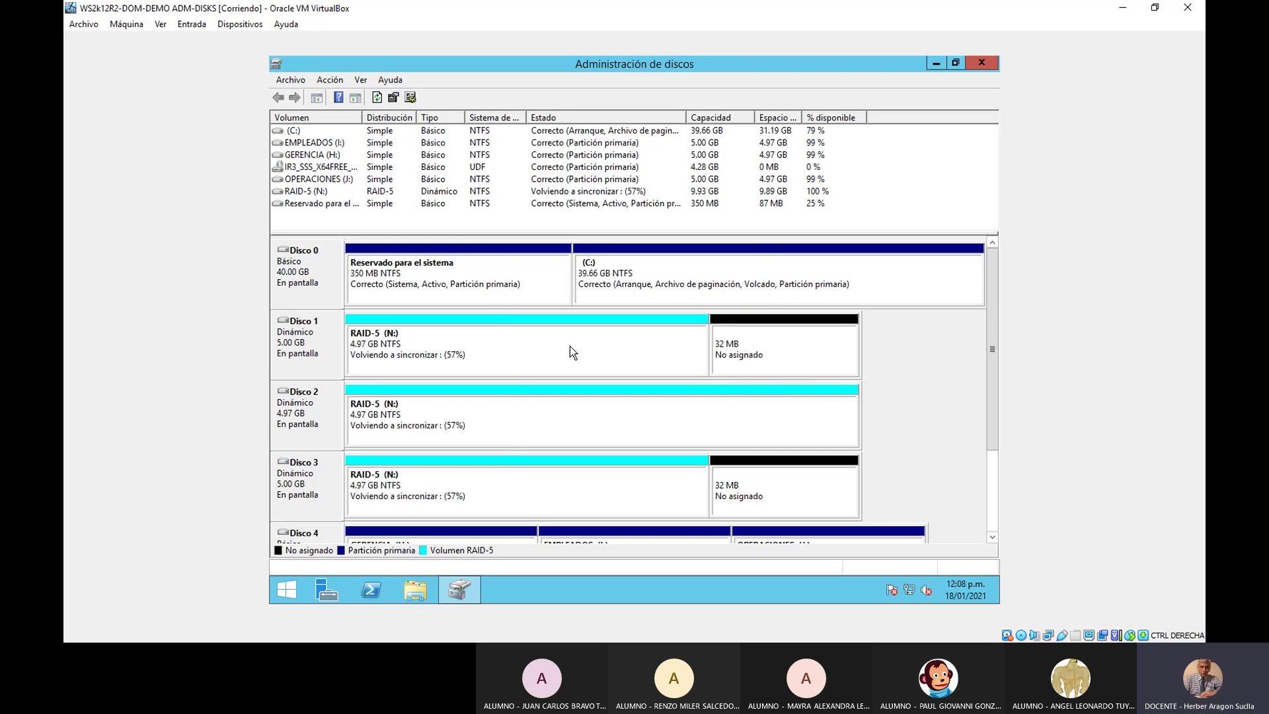
- Minimize the virtual machine window and close the RAID blog page in Chrome
{"action": "left_click", "coordinate": [1122, 8]}
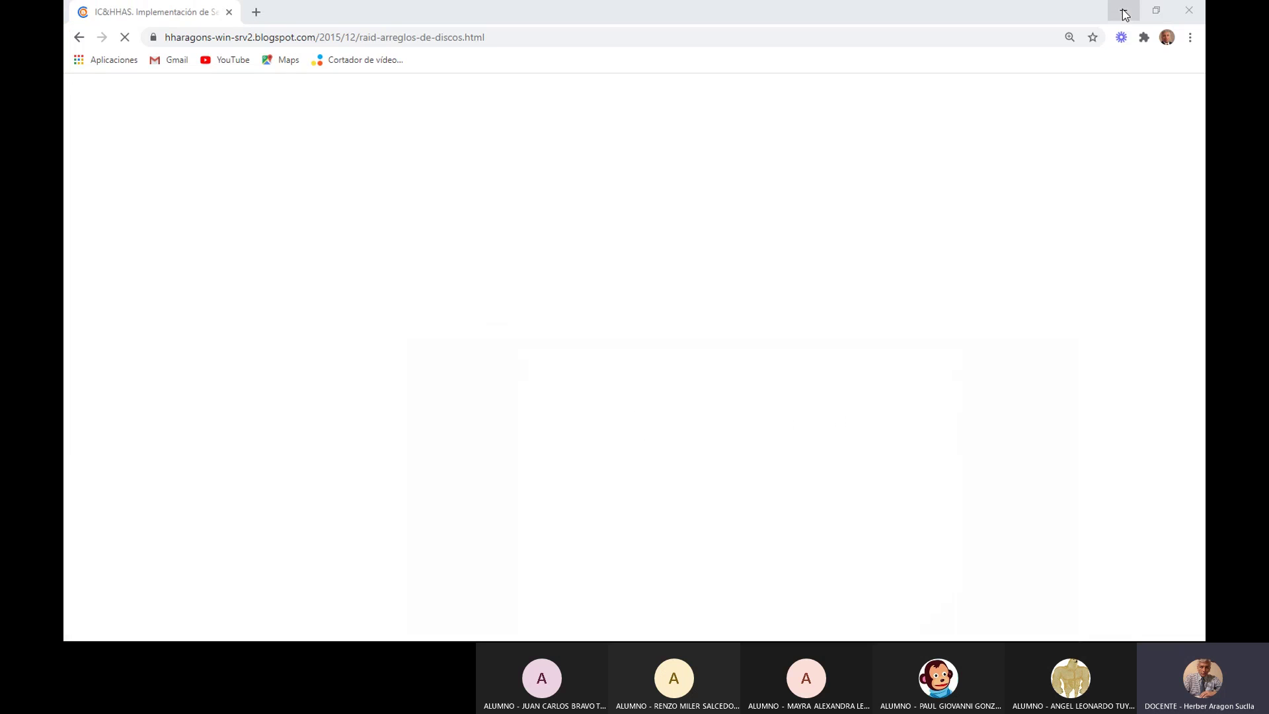
{"action": "left_click", "coordinate": [230, 18]}
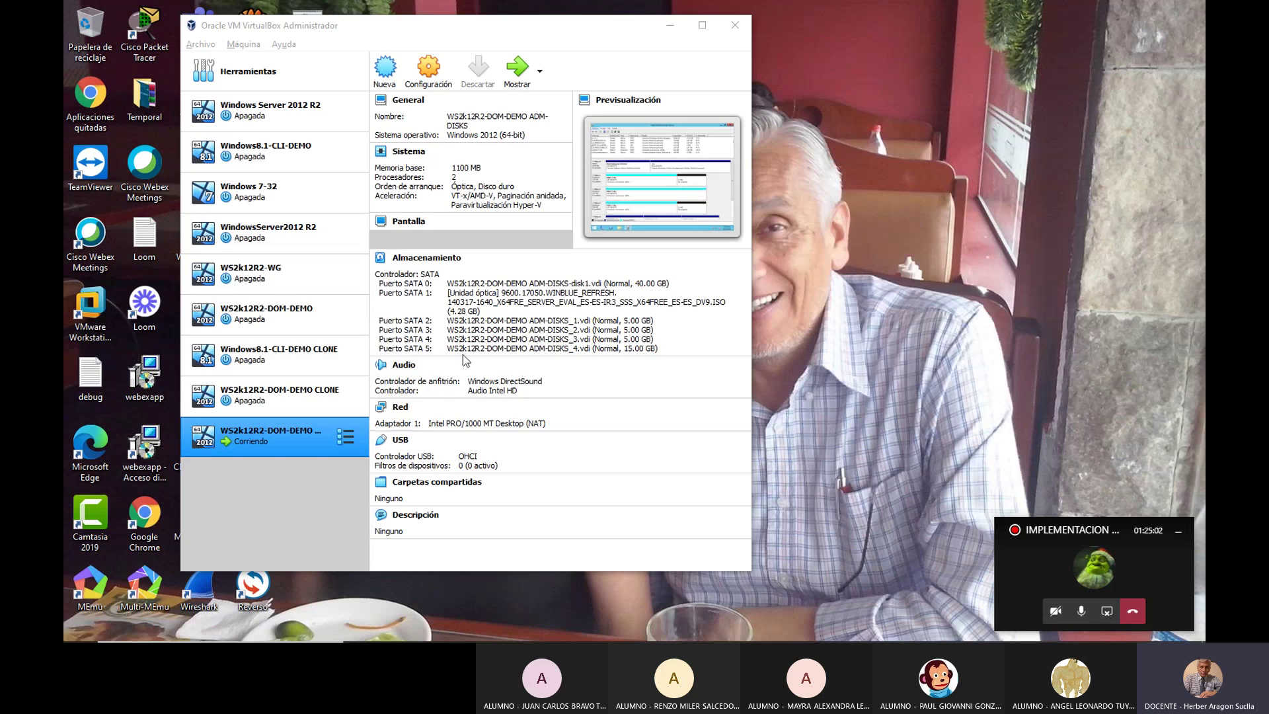
- Switch back to the virtual machine and check the RAID-5 (N:) volume's status in Disk Management
{"action": "key", "text": "alt+Tab"}
{"action": "key", "text": "Tab"}
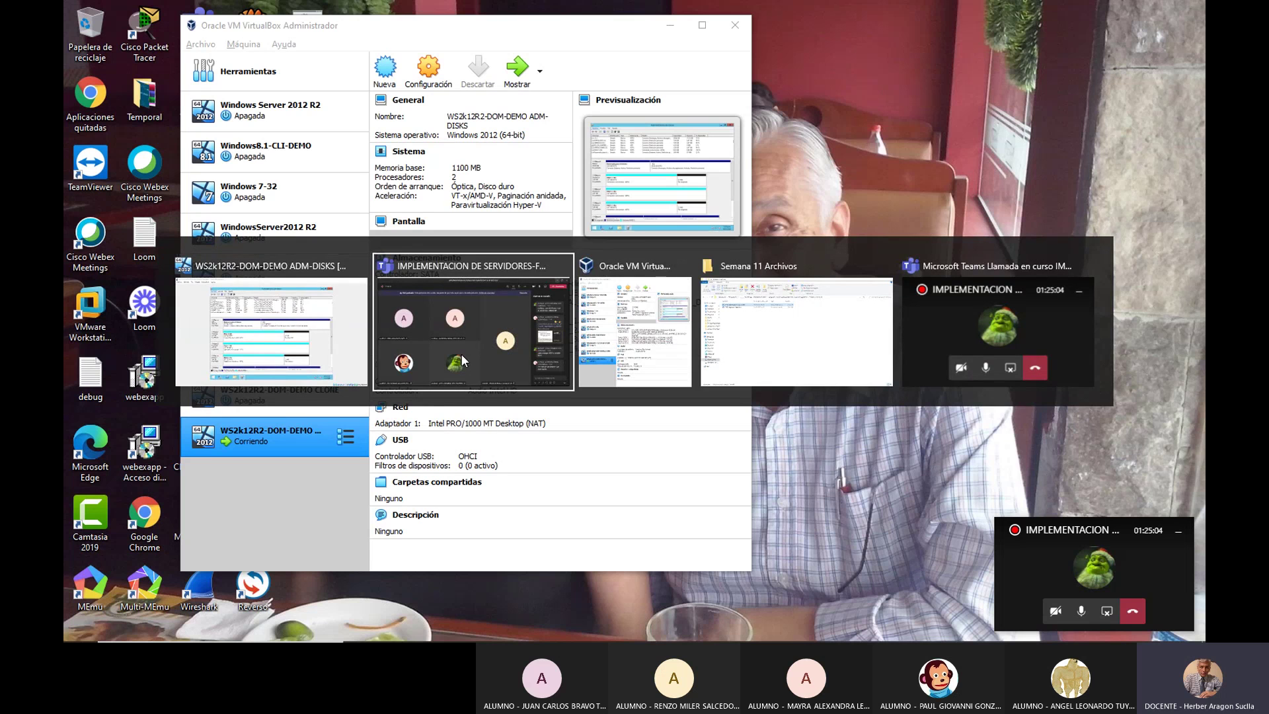
{"action": "left_click", "coordinate": [246, 326]}
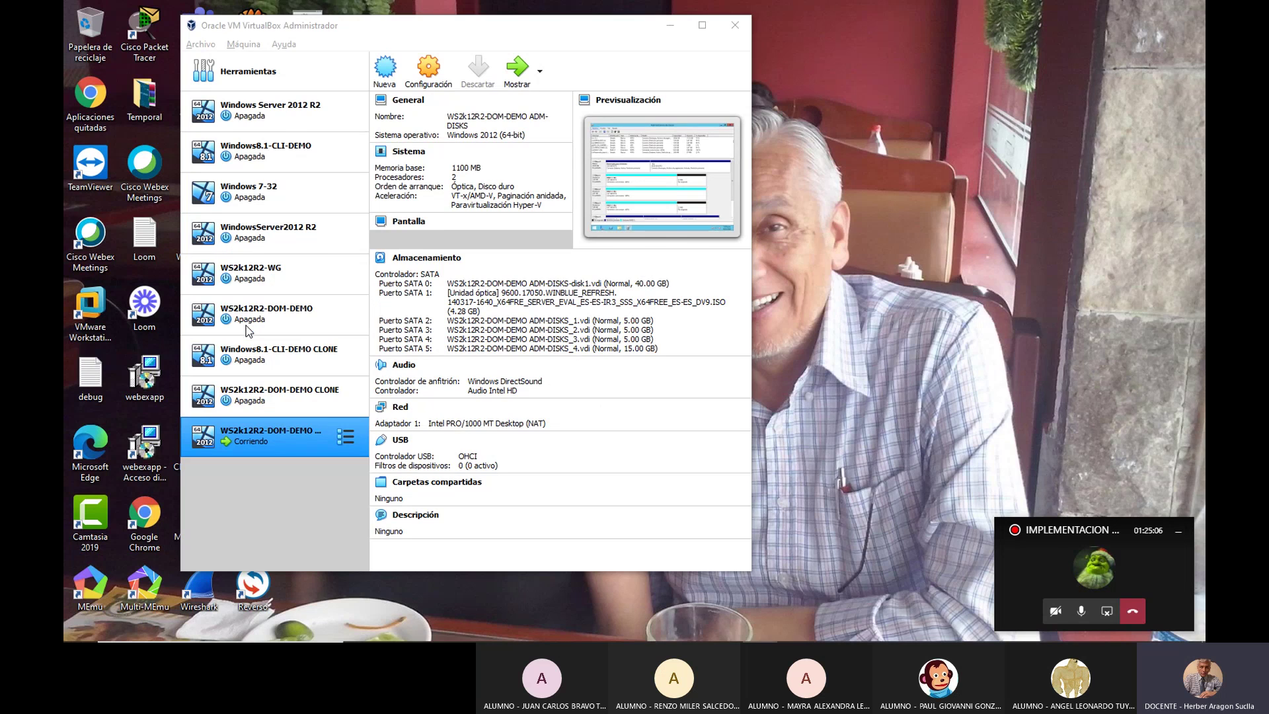
{"action": "key", "text": "alt+Tab"}
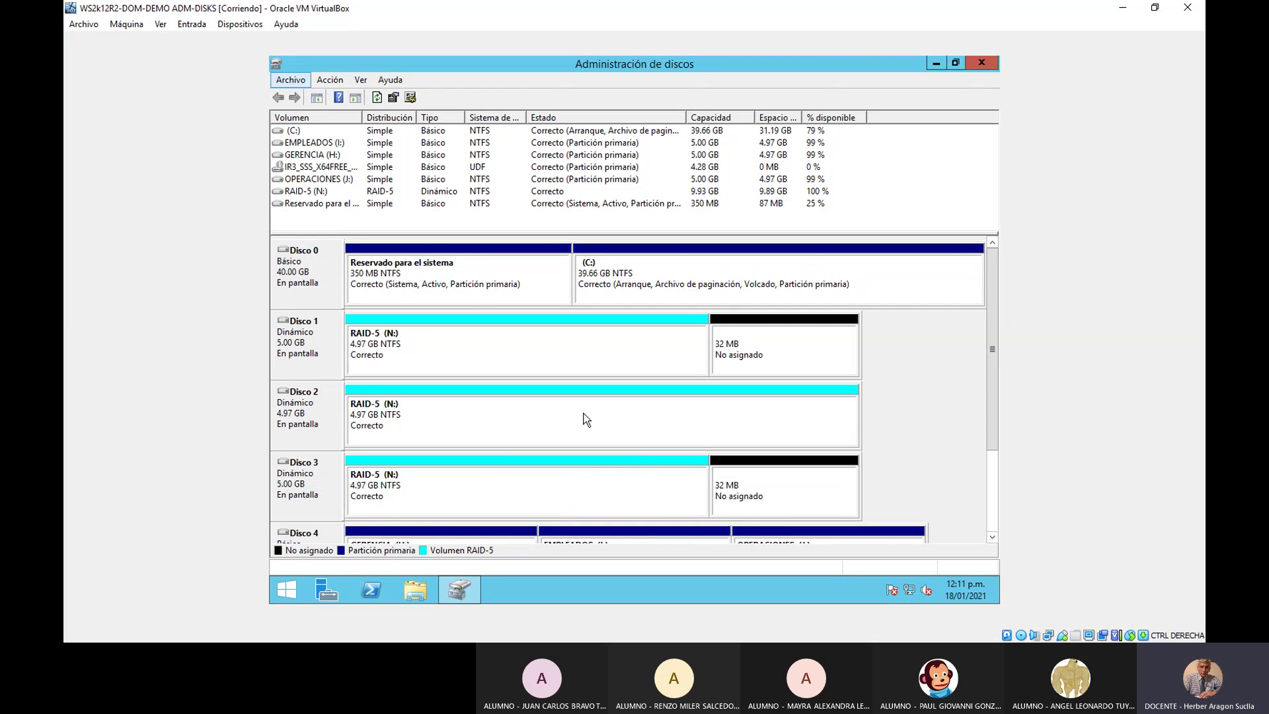
- Explore the RAID-5 (N:) volume from Disco 2 and create and open a folder named Datos in it
{"action": "key", "text": "alt"}
{"action": "right_click", "coordinate": [729, 419]}
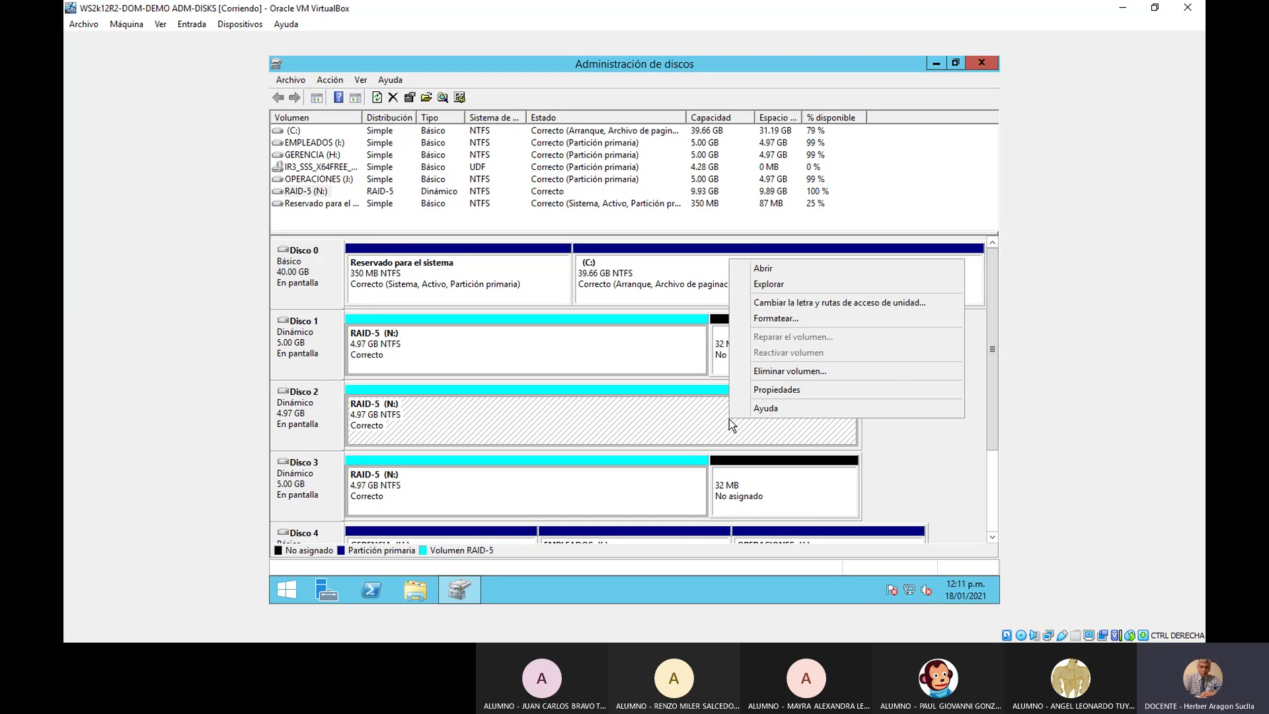
{"action": "left_click", "coordinate": [766, 284]}
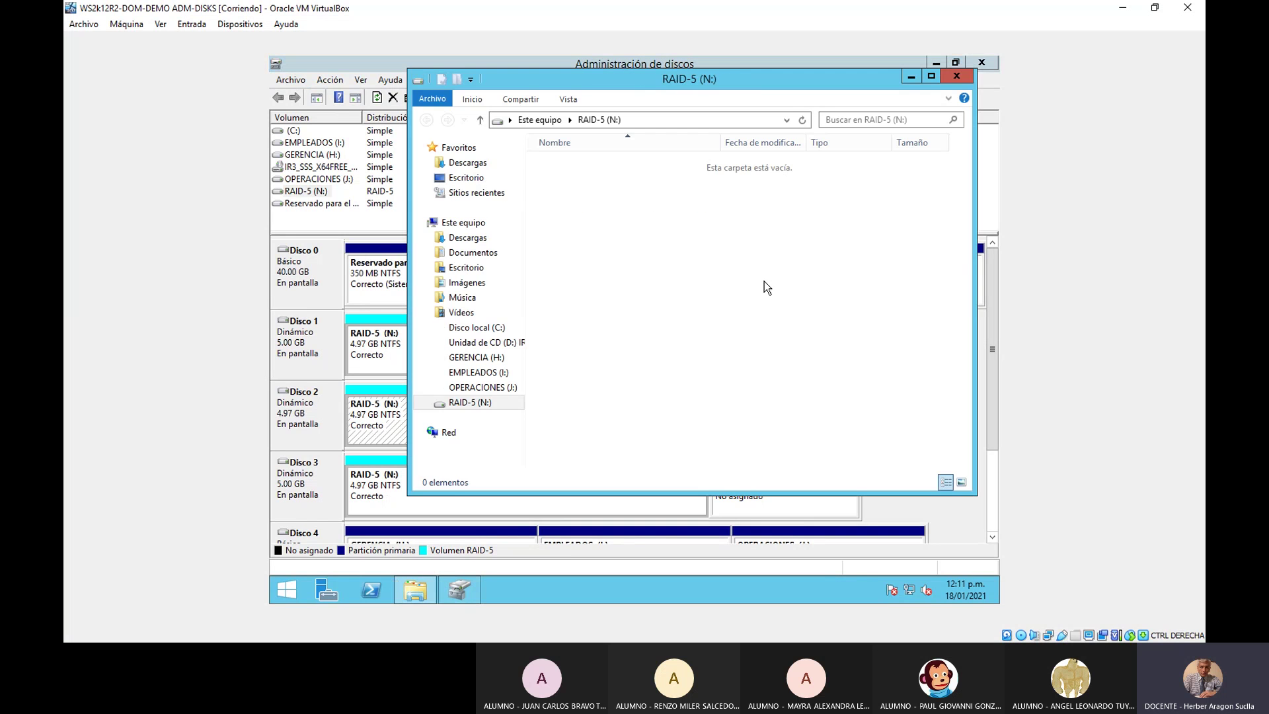
{"action": "right_click", "coordinate": [633, 250]}
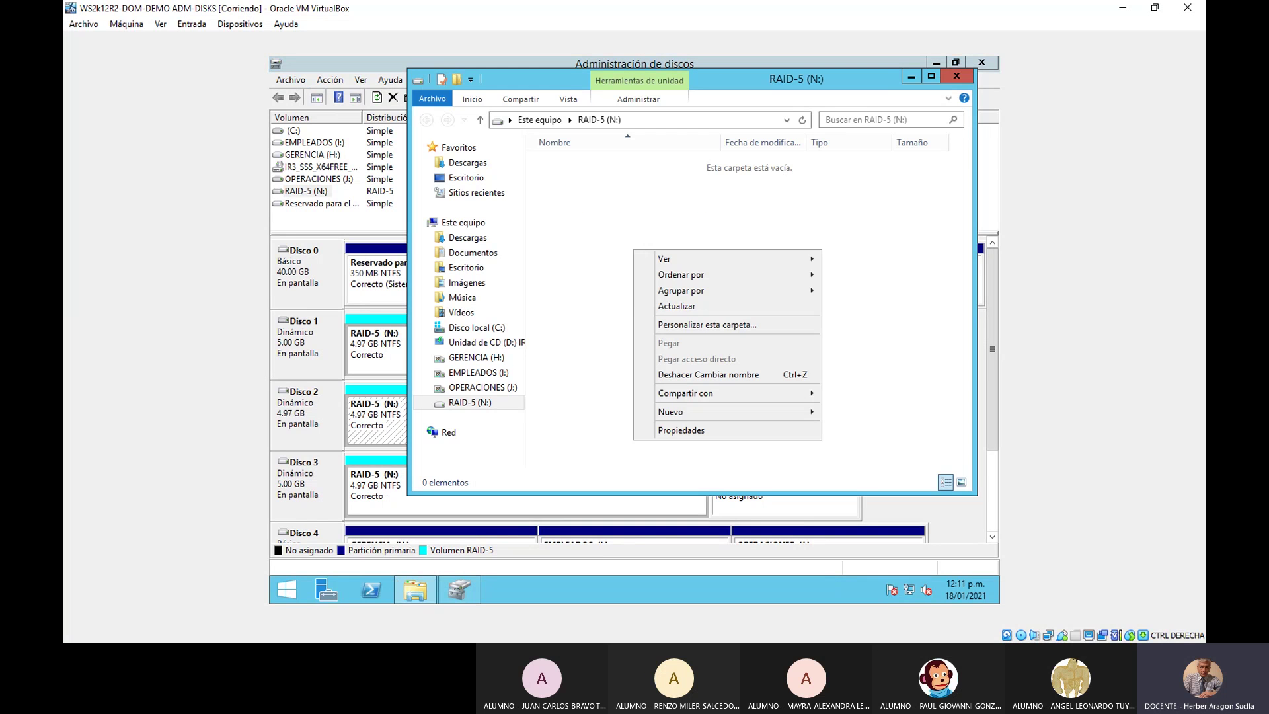
{"action": "mouse_move", "coordinate": [677, 415]}
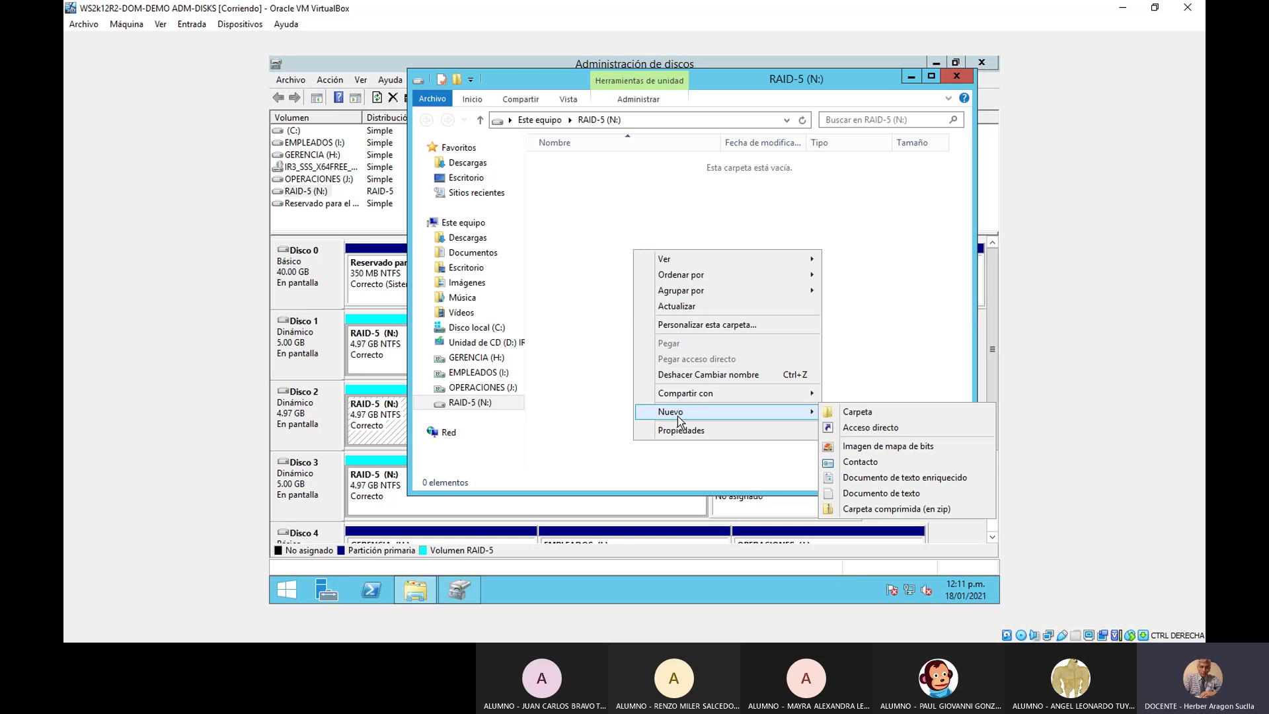
{"action": "left_click", "coordinate": [848, 413]}
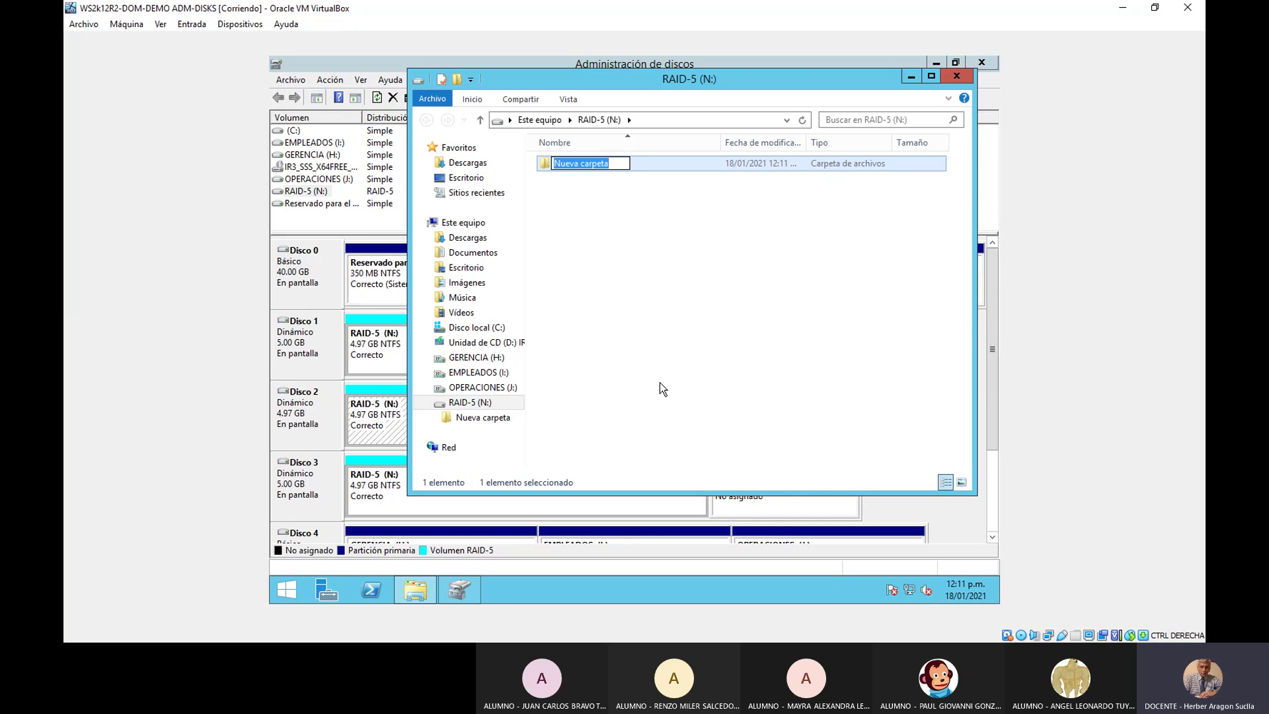
{"action": "type", "text": "Datos"}
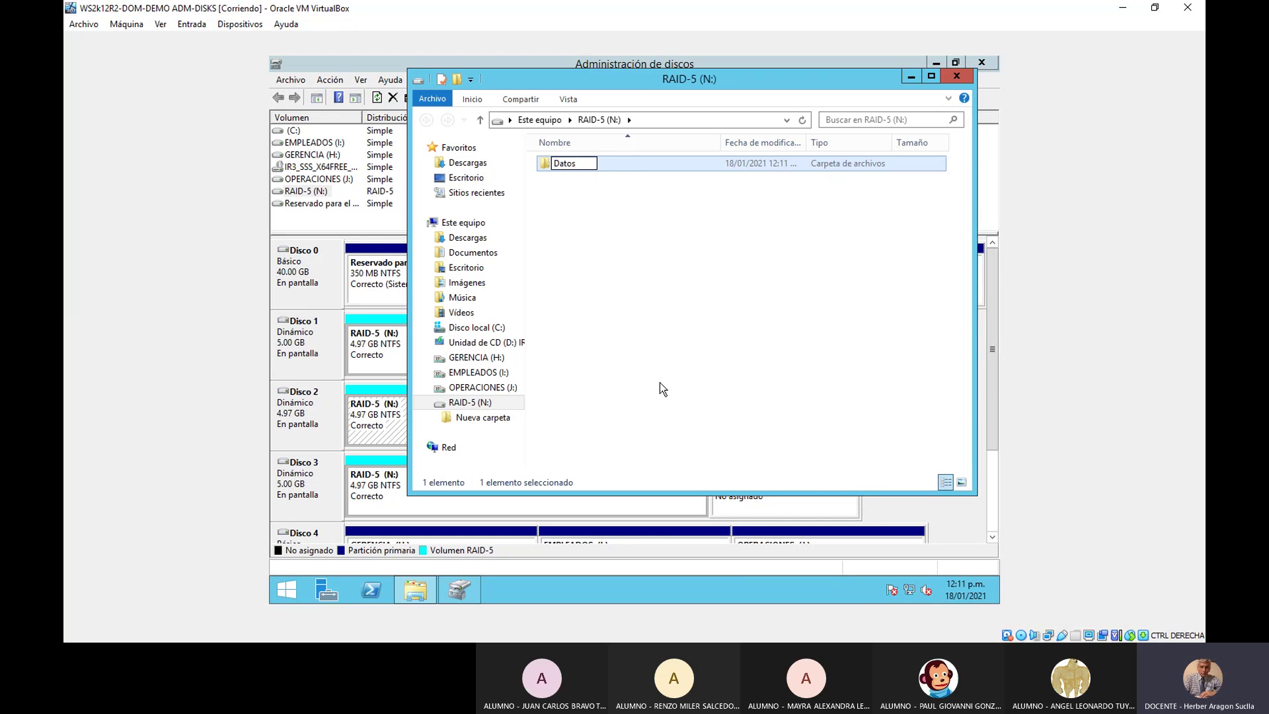
{"action": "key", "text": "Return"}
{"action": "key", "text": "Return"}
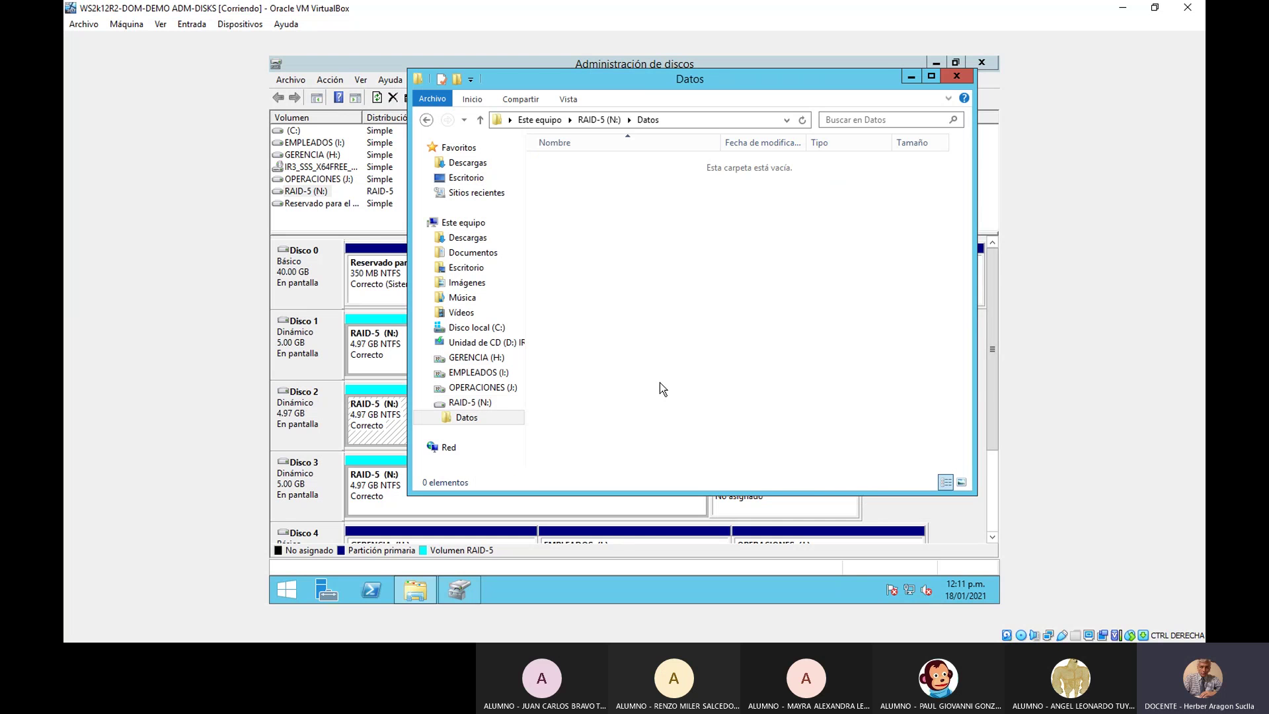
- Create a text document named Información RAID-5 in the Datos folder and open it in Notepad
{"action": "right_click", "coordinate": [592, 239]}
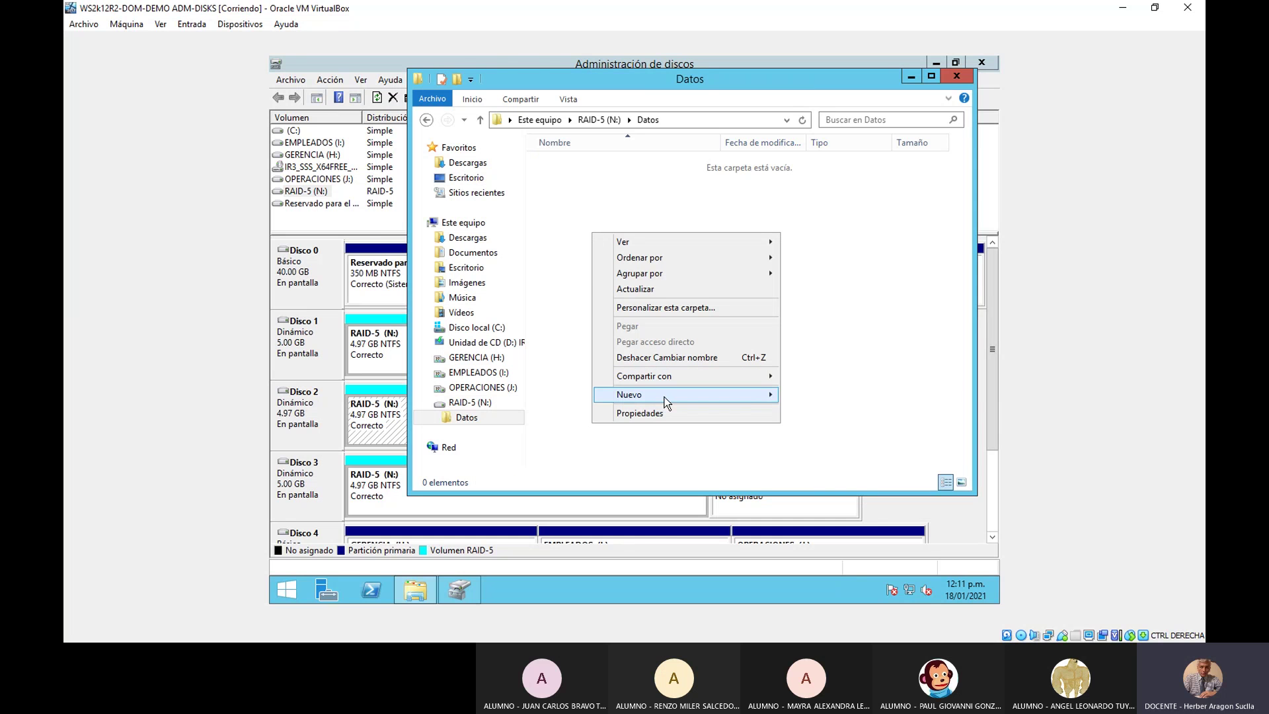
{"action": "mouse_move", "coordinate": [665, 397]}
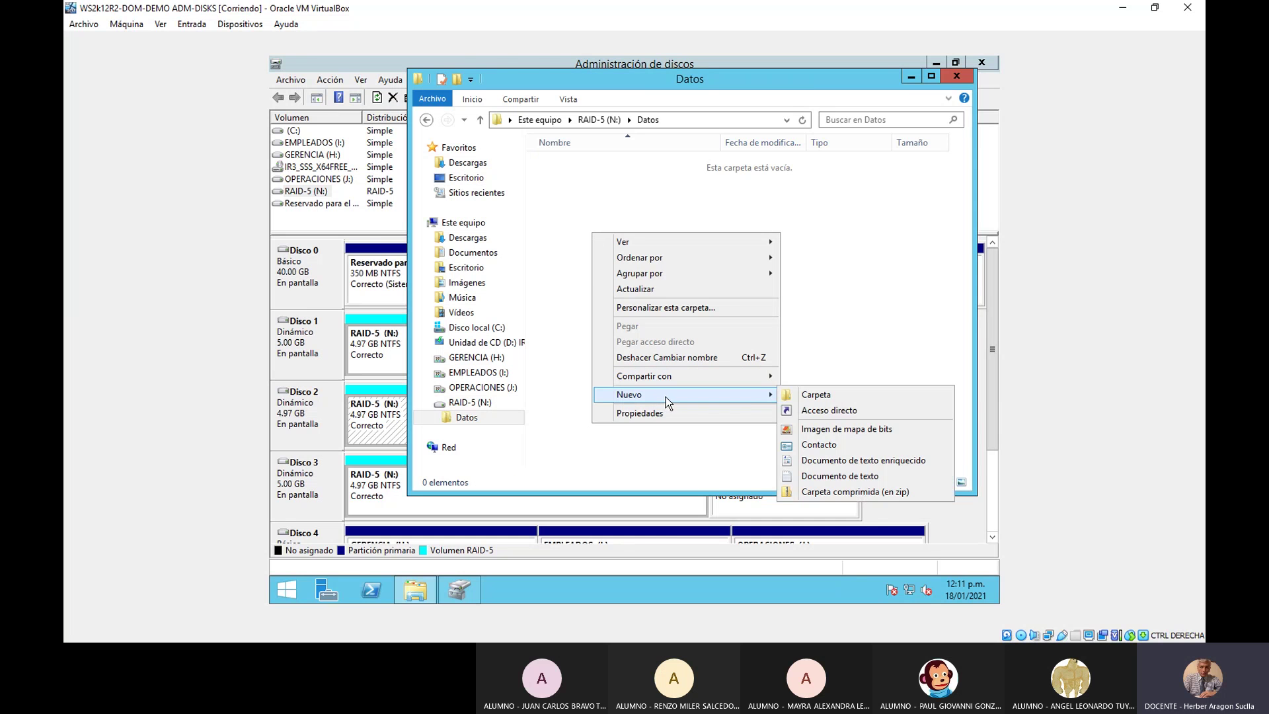
{"action": "left_click", "coordinate": [840, 477]}
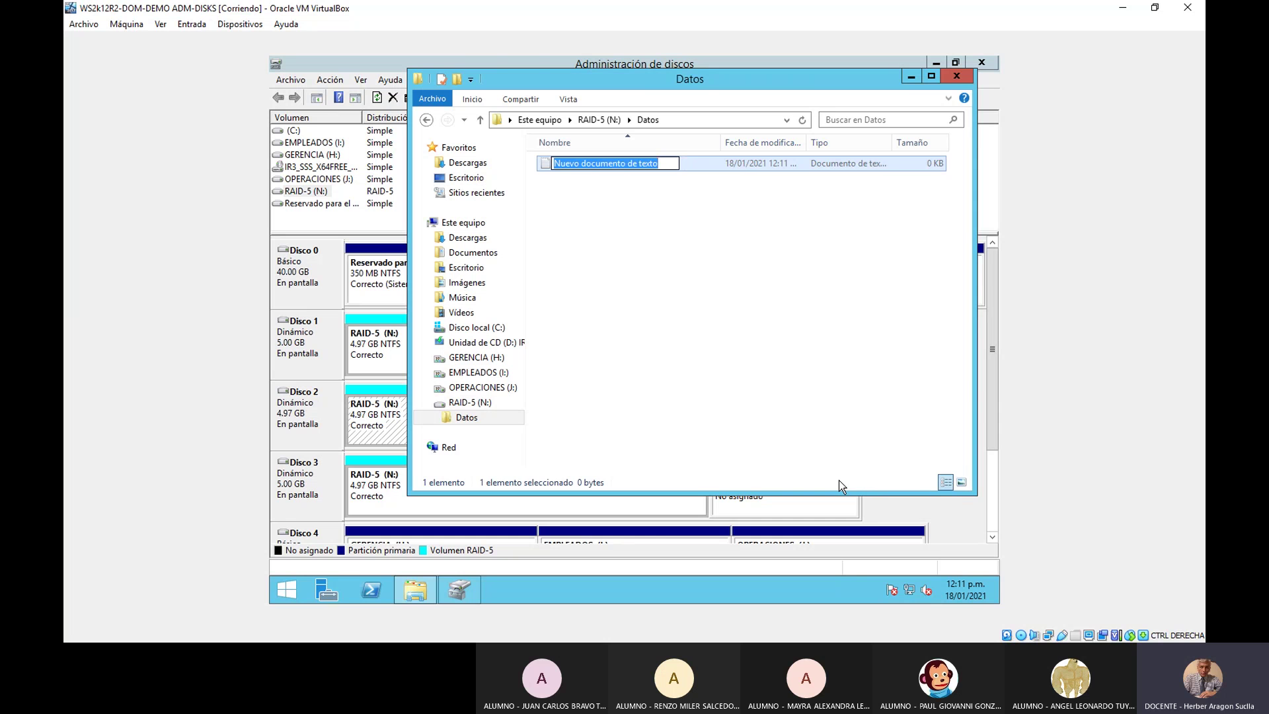
{"action": "type", "text": "Informa"}
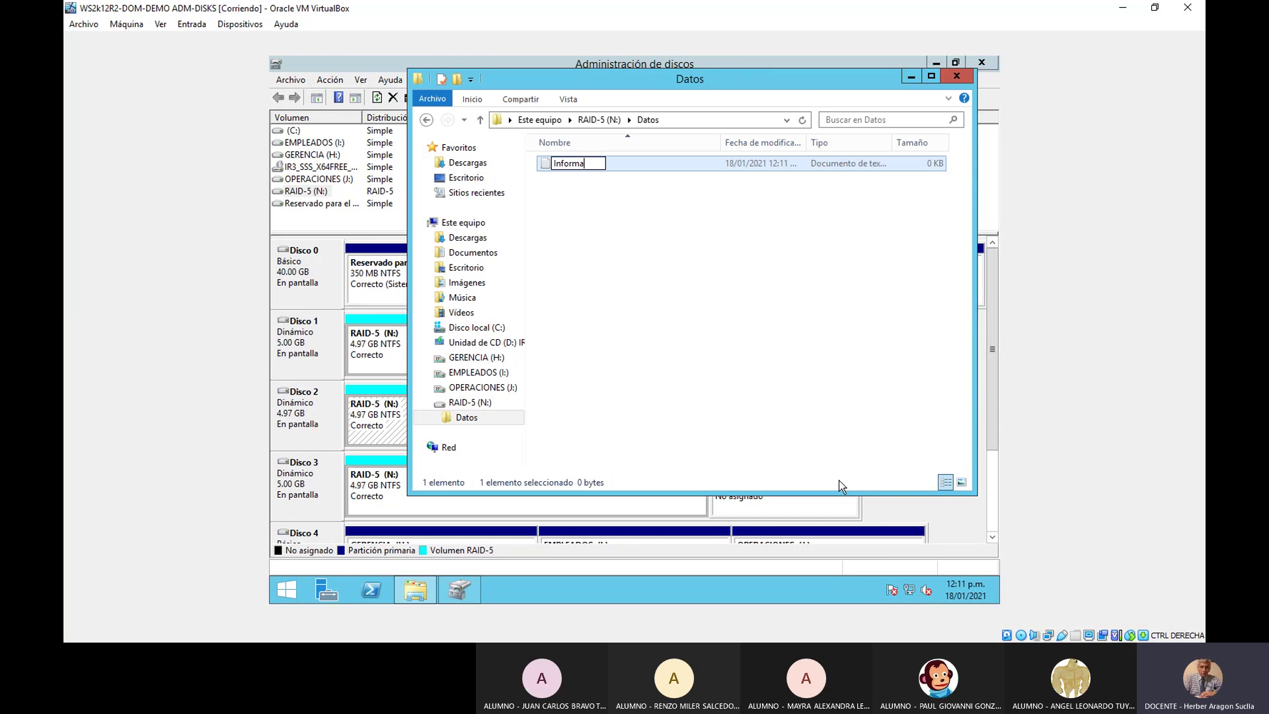
{"action": "type", "text": "ción RAID-5"}
{"action": "key", "text": "Return"}
{"action": "key", "text": "Return"}
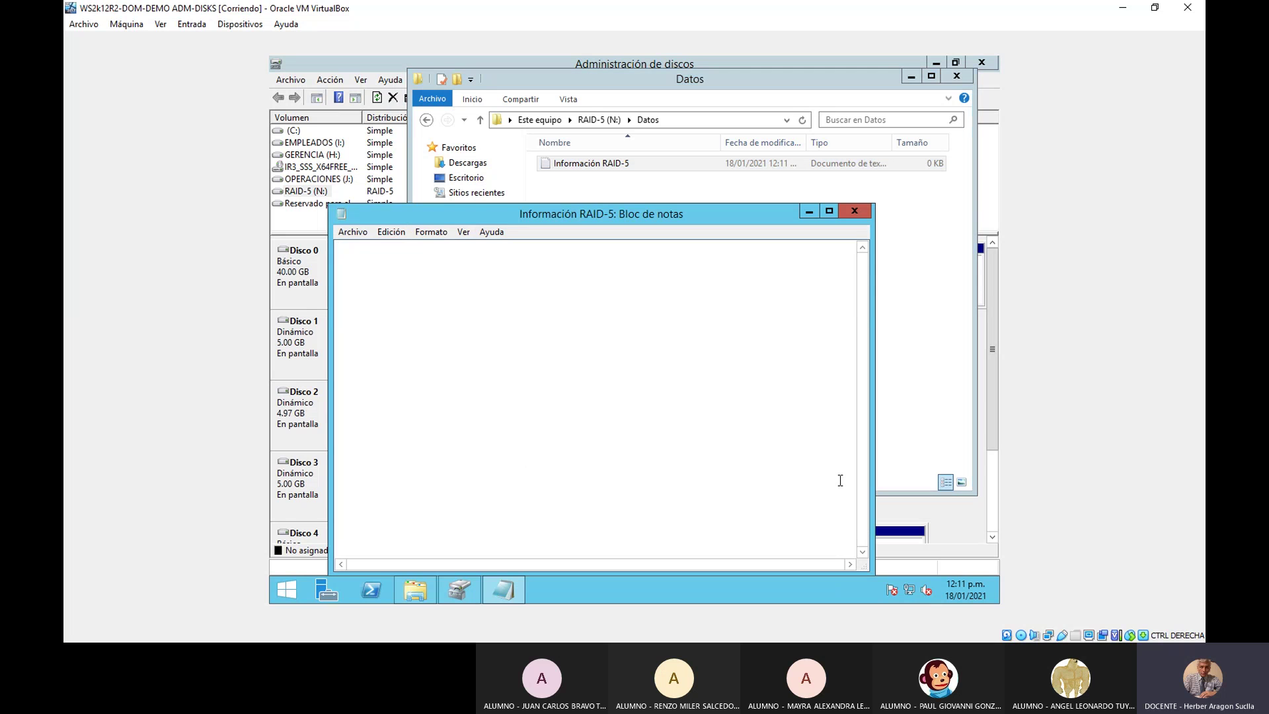
- Fill the document with four lines of "Bla bla bla bla", save it, and close Notepad and the Datos folder window
{"action": "type", "text": "Bla bla bla bla"}
{"action": "key", "text": "ctrl+a"}
{"action": "key", "text": "ctrl+c"}
{"action": "key", "text": "Right"}
{"action": "key", "text": "Return"}
{"action": "key", "text": "ctrl+v"}
{"action": "key", "text": "Return"}
{"action": "key", "text": "ctrl+v"}
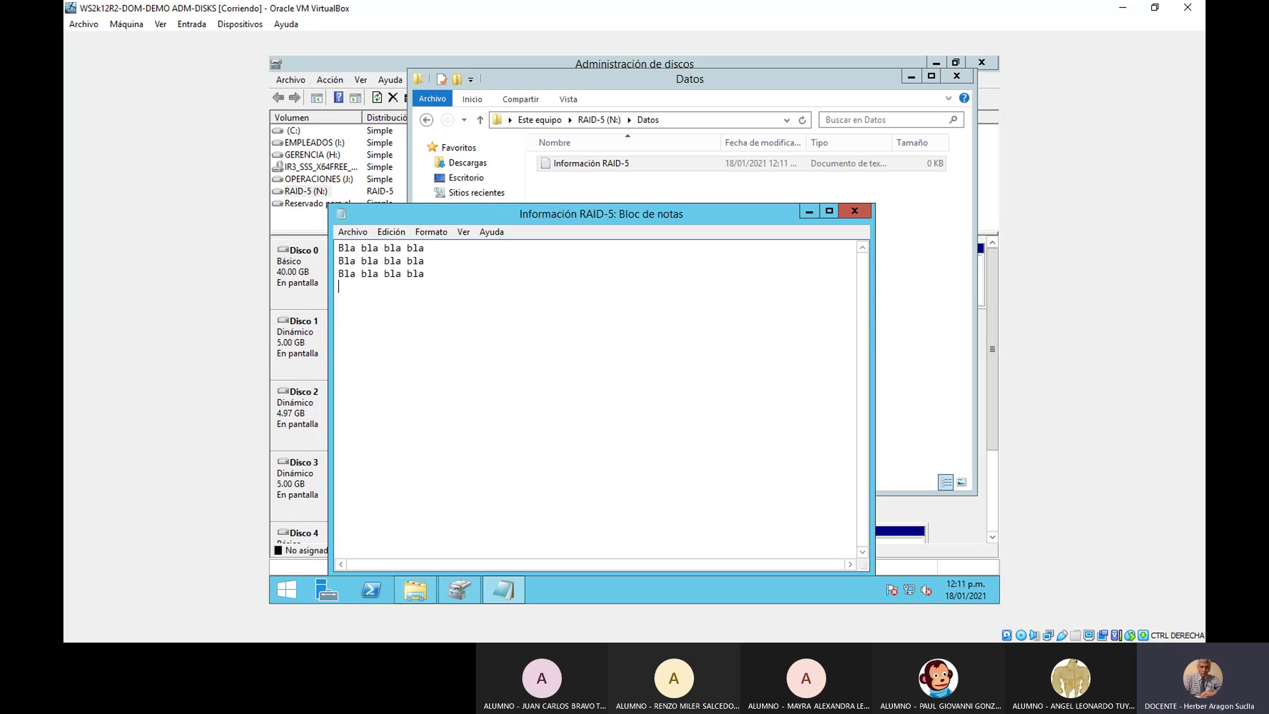
{"action": "key", "text": "Return"}
{"action": "key", "text": "ctrl+v"}
{"action": "key", "text": "Return"}
{"action": "left_click", "coordinate": [843, 208]}
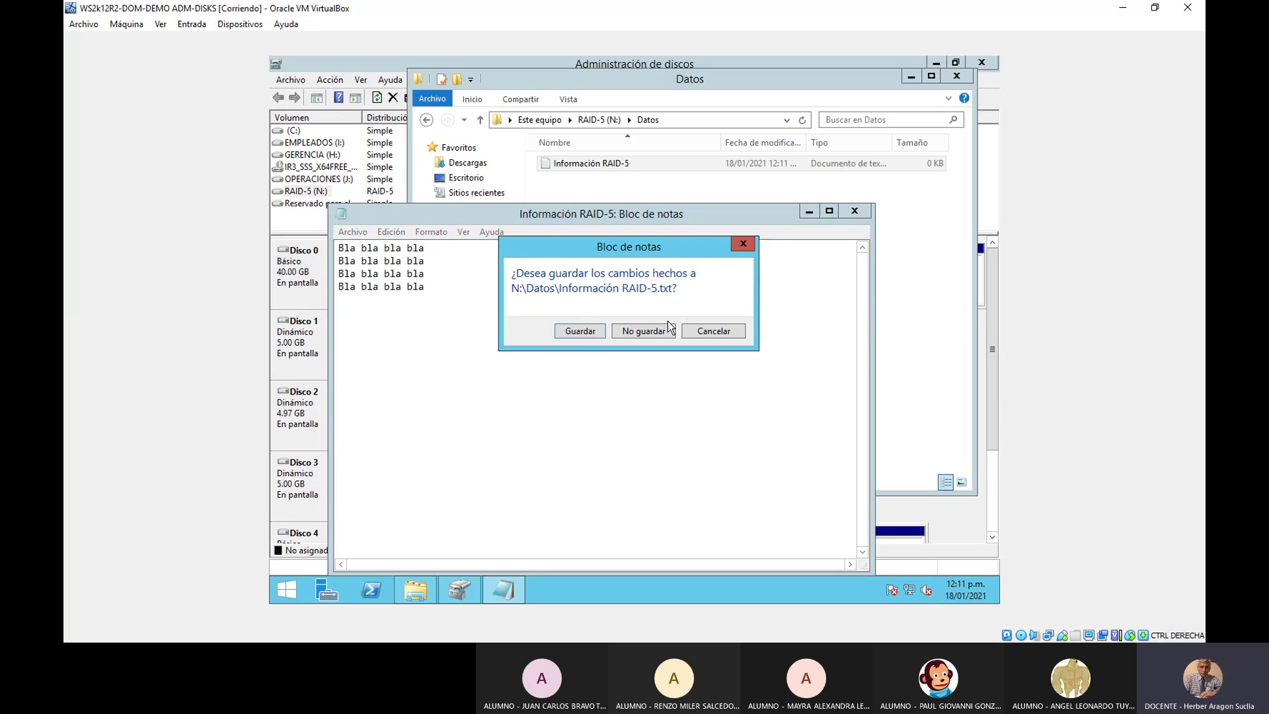
{"action": "left_click", "coordinate": [584, 332]}
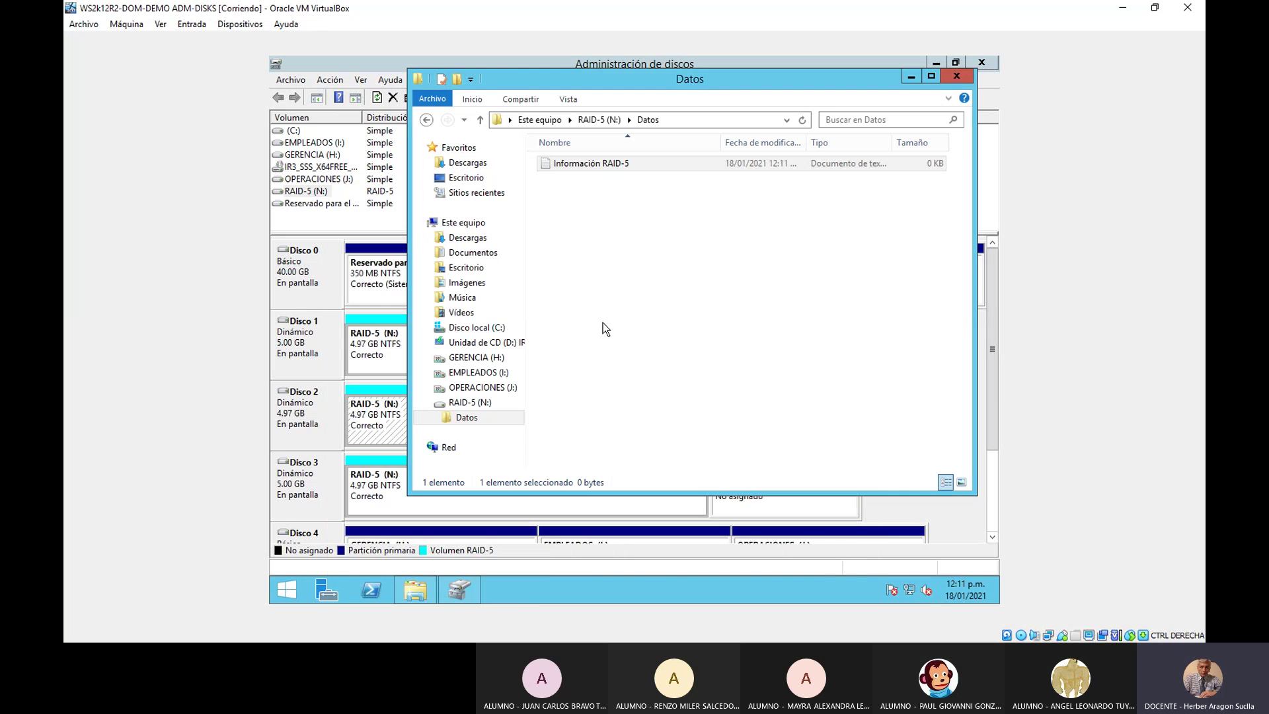
{"action": "left_click", "coordinate": [954, 77]}
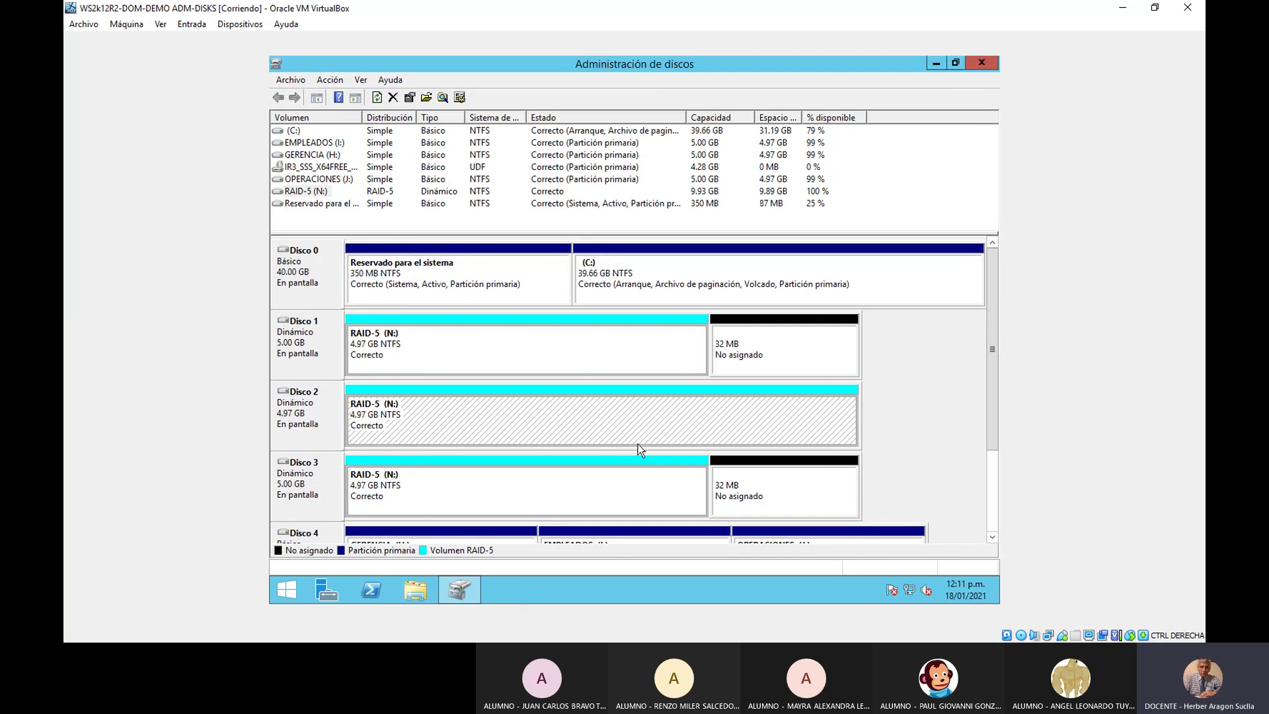
- Explore the RAID-5 volume from Disco 1, view the Información RAID-5 file in Datos, and close both windows
{"action": "right_click", "coordinate": [588, 350]}
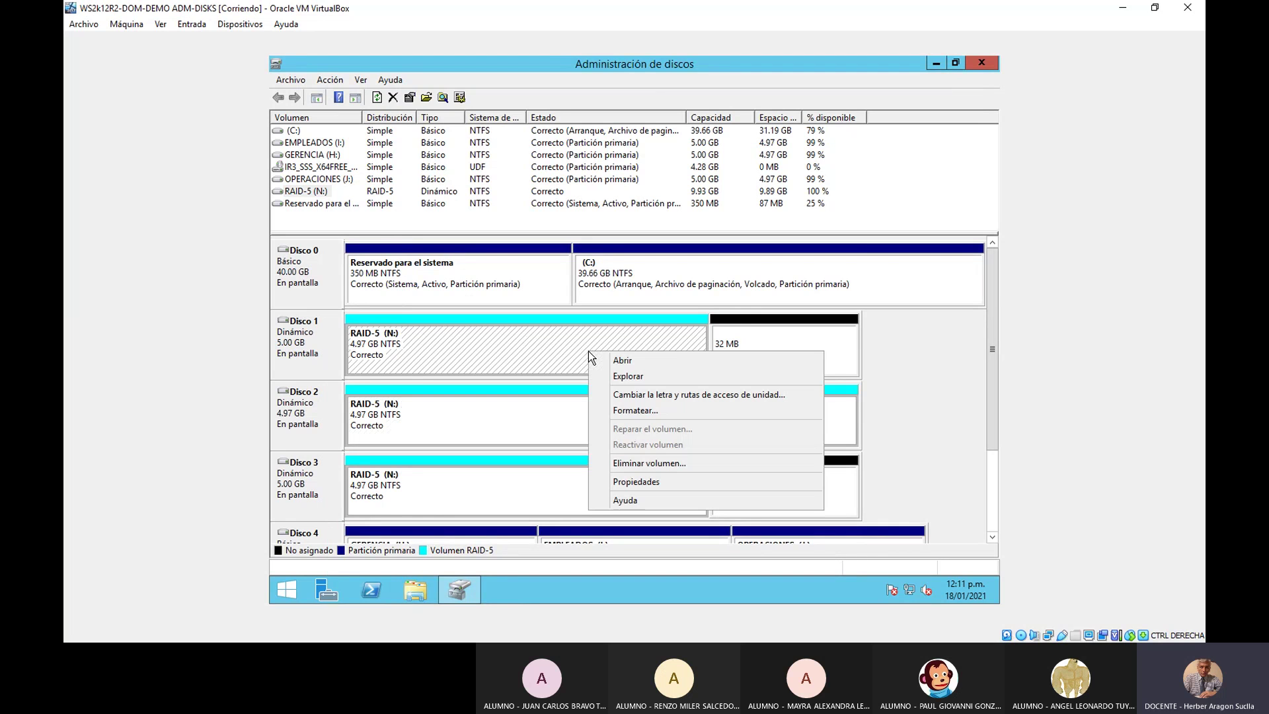
{"action": "left_click", "coordinate": [624, 374]}
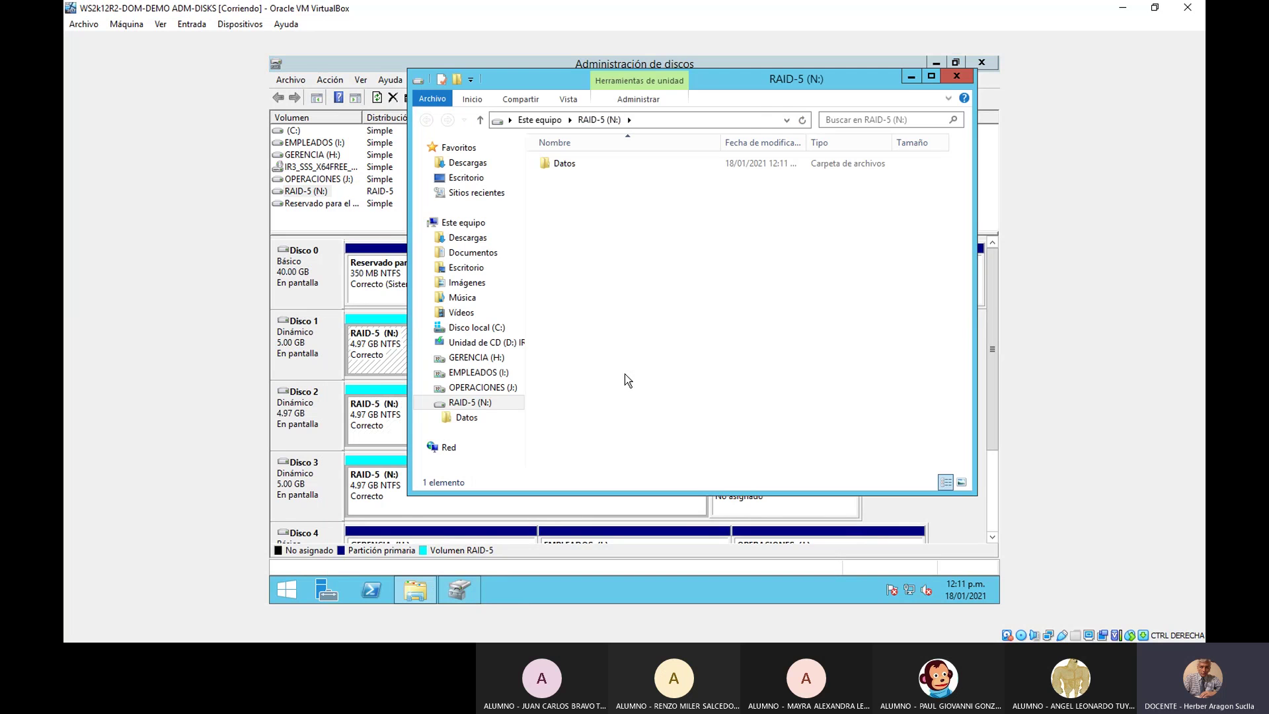
{"action": "left_click", "coordinate": [565, 164]}
{"action": "double_click", "coordinate": [565, 165]}
{"action": "double_click", "coordinate": [580, 165]}
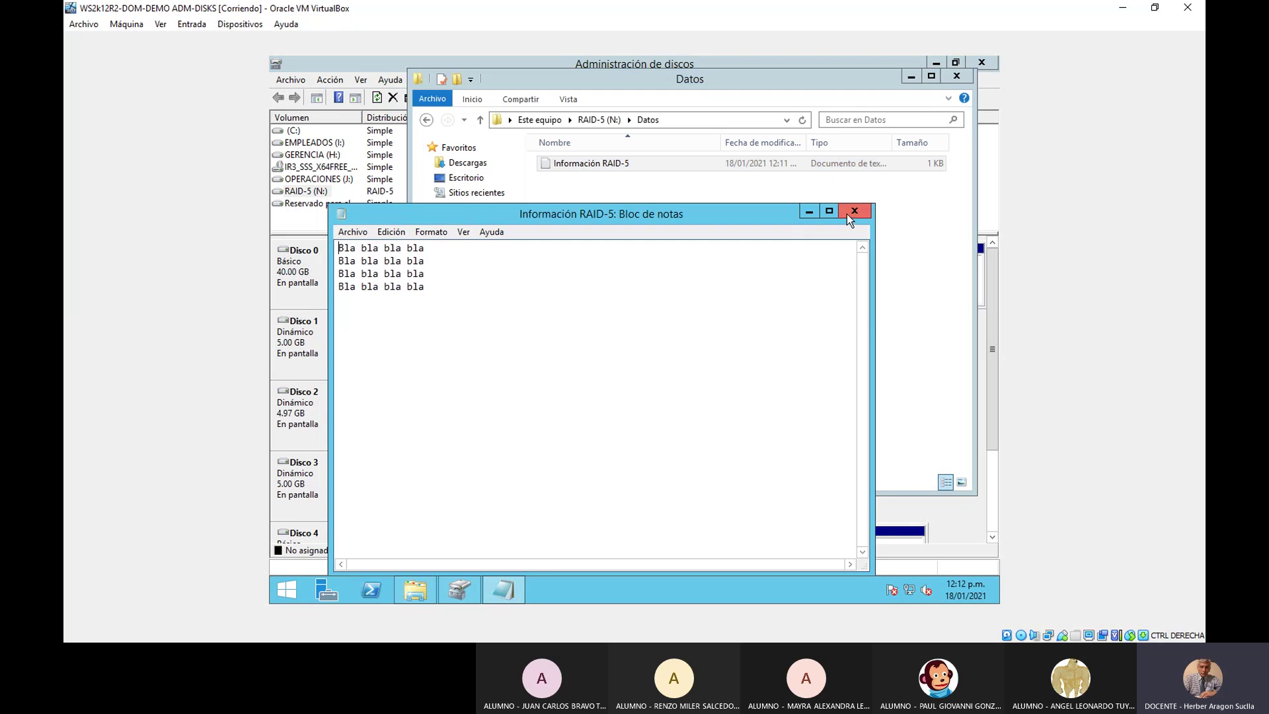
{"action": "left_click", "coordinate": [849, 214]}
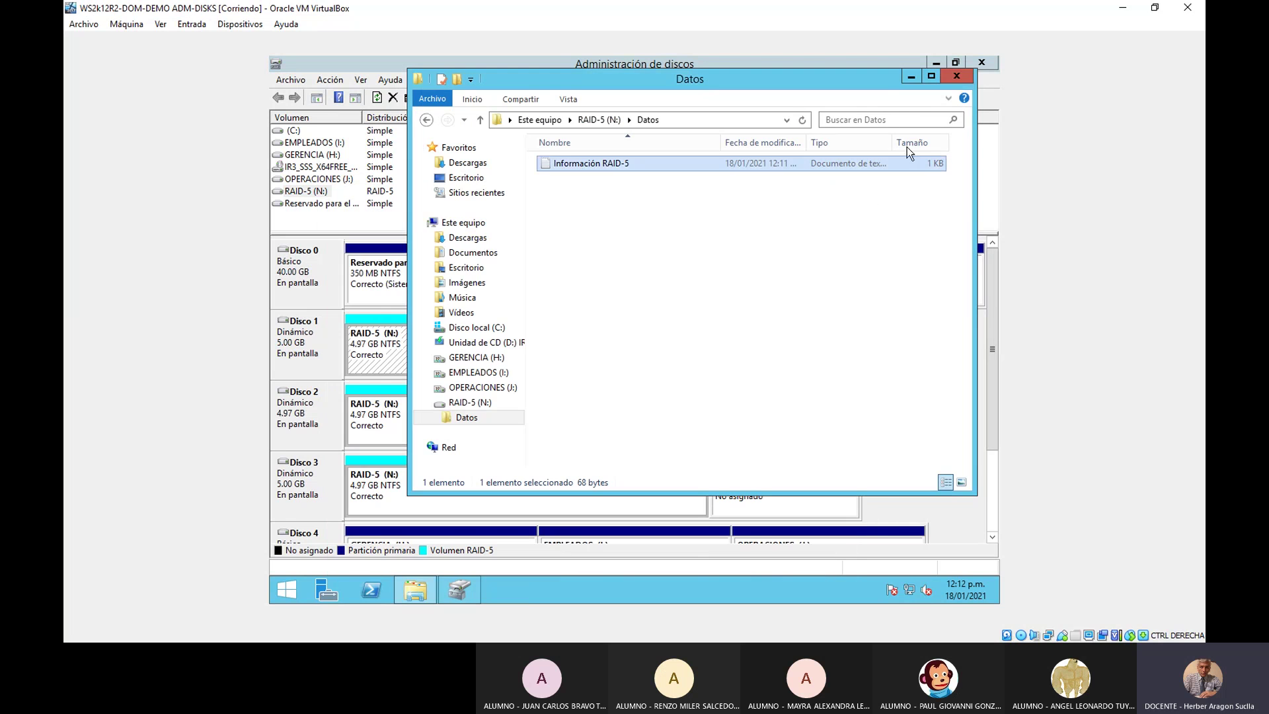
{"action": "left_click", "coordinate": [958, 77]}
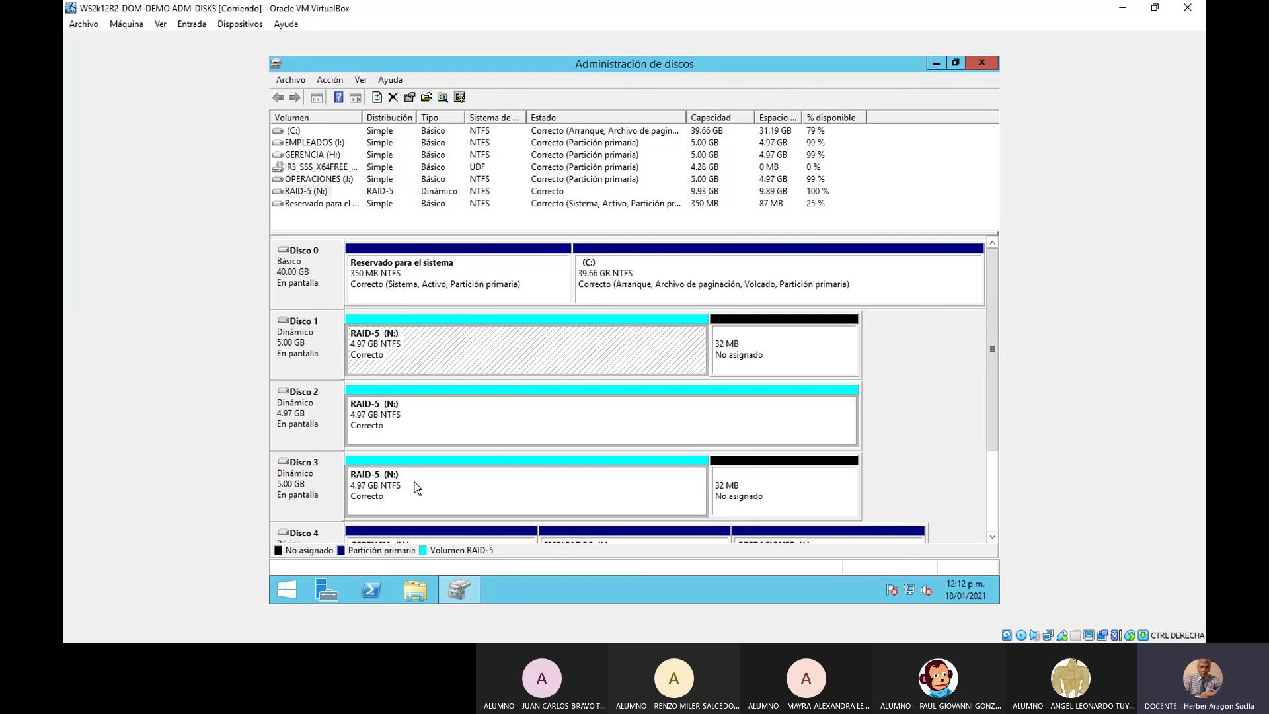
- Explore the RAID-5 volume from Disco 3, check the contents of Información RAID-5 in Datos, and close both windows
{"action": "right_click", "coordinate": [490, 489]}
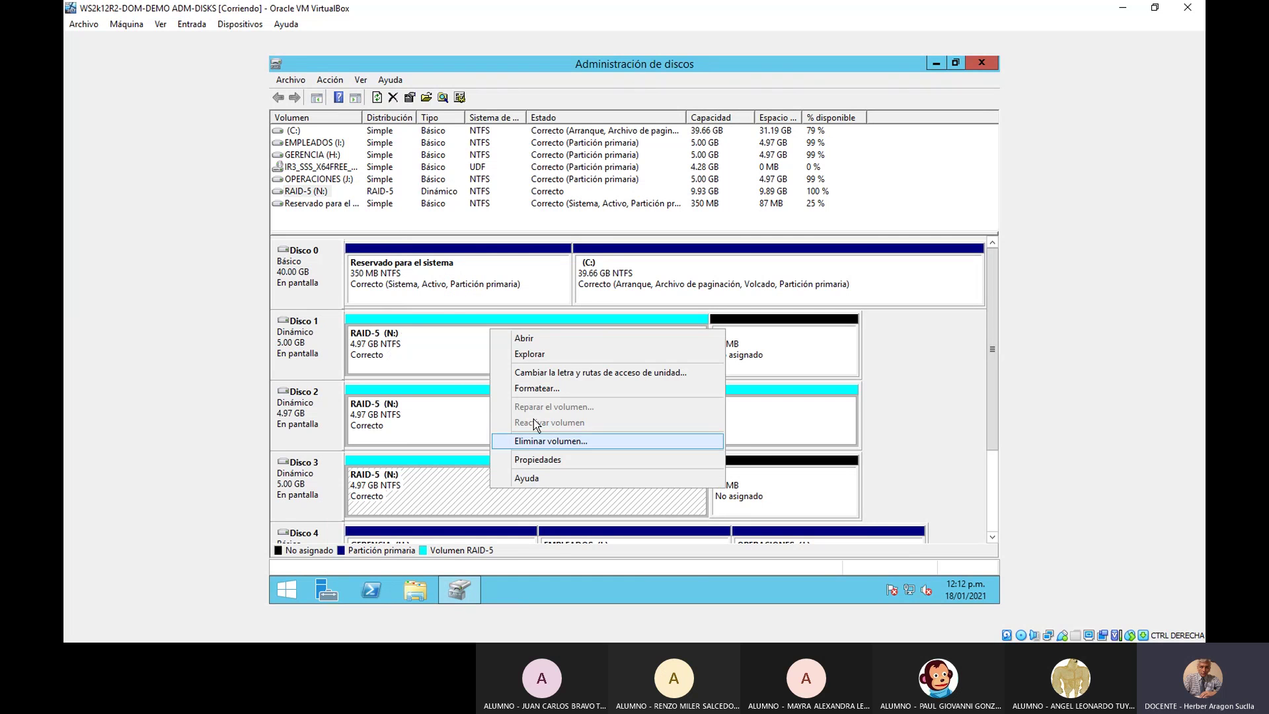
{"action": "left_click", "coordinate": [538, 355]}
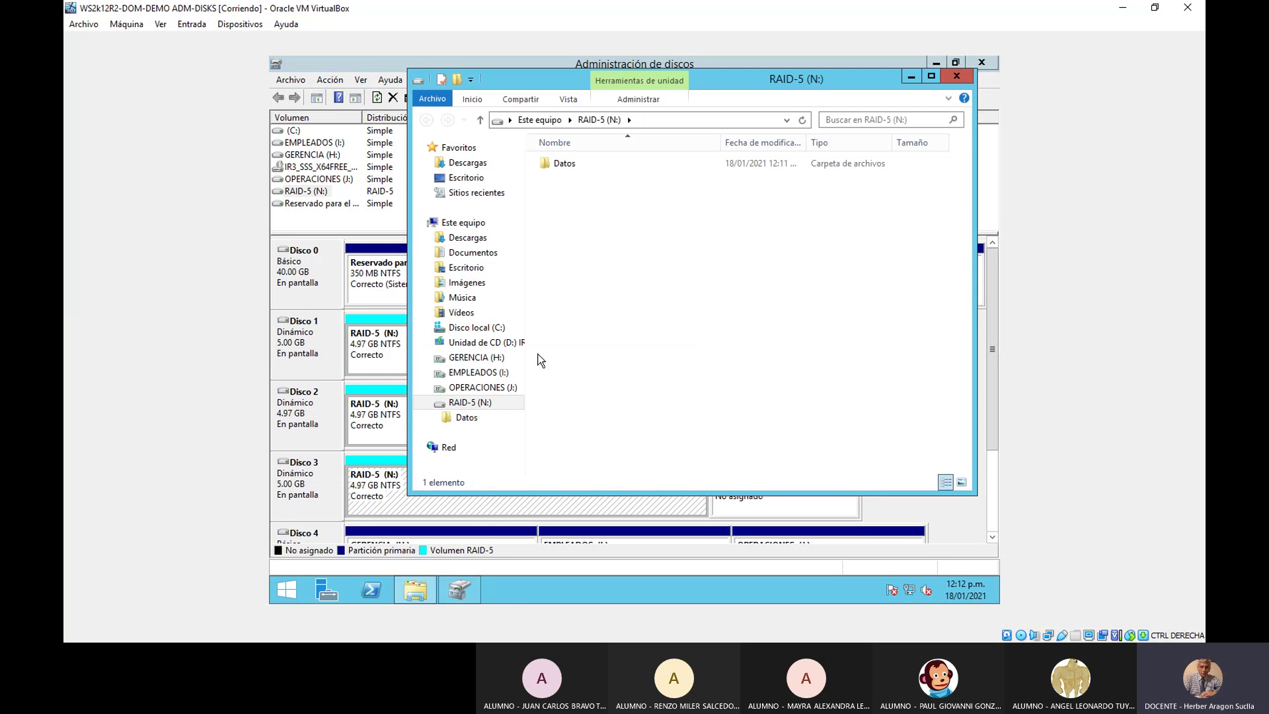
{"action": "double_click", "coordinate": [568, 165]}
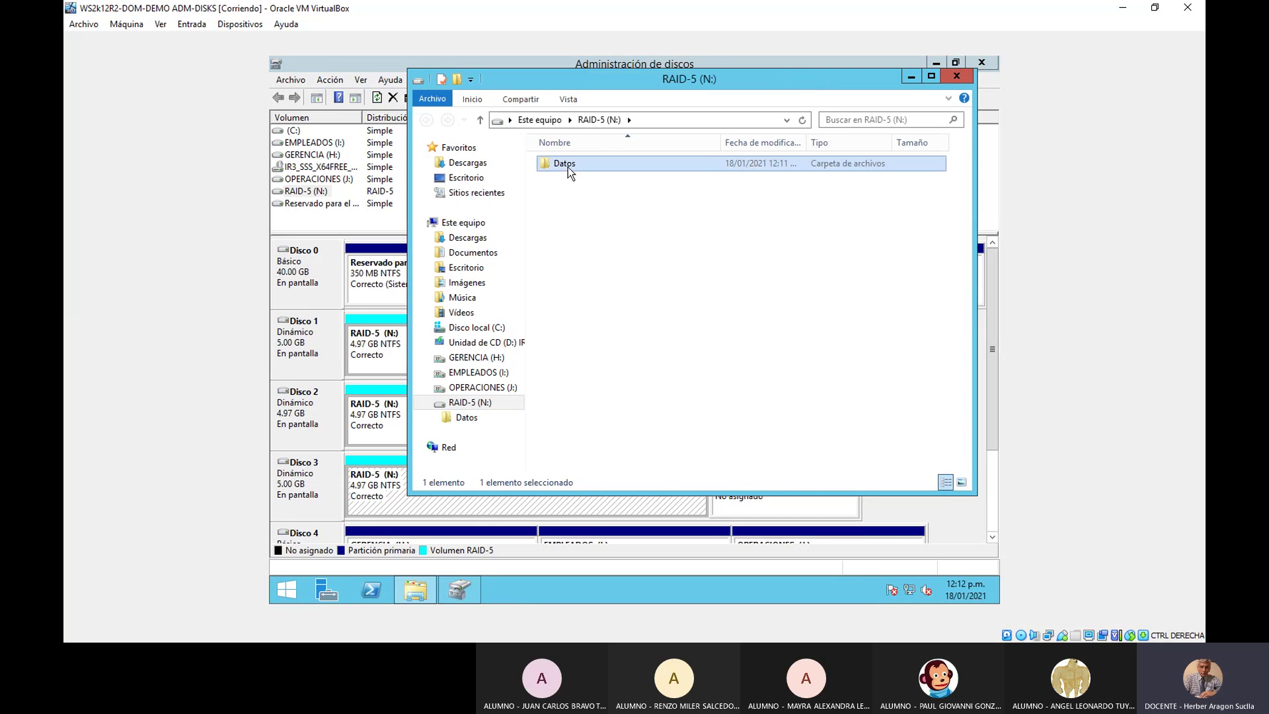
{"action": "double_click", "coordinate": [568, 166]}
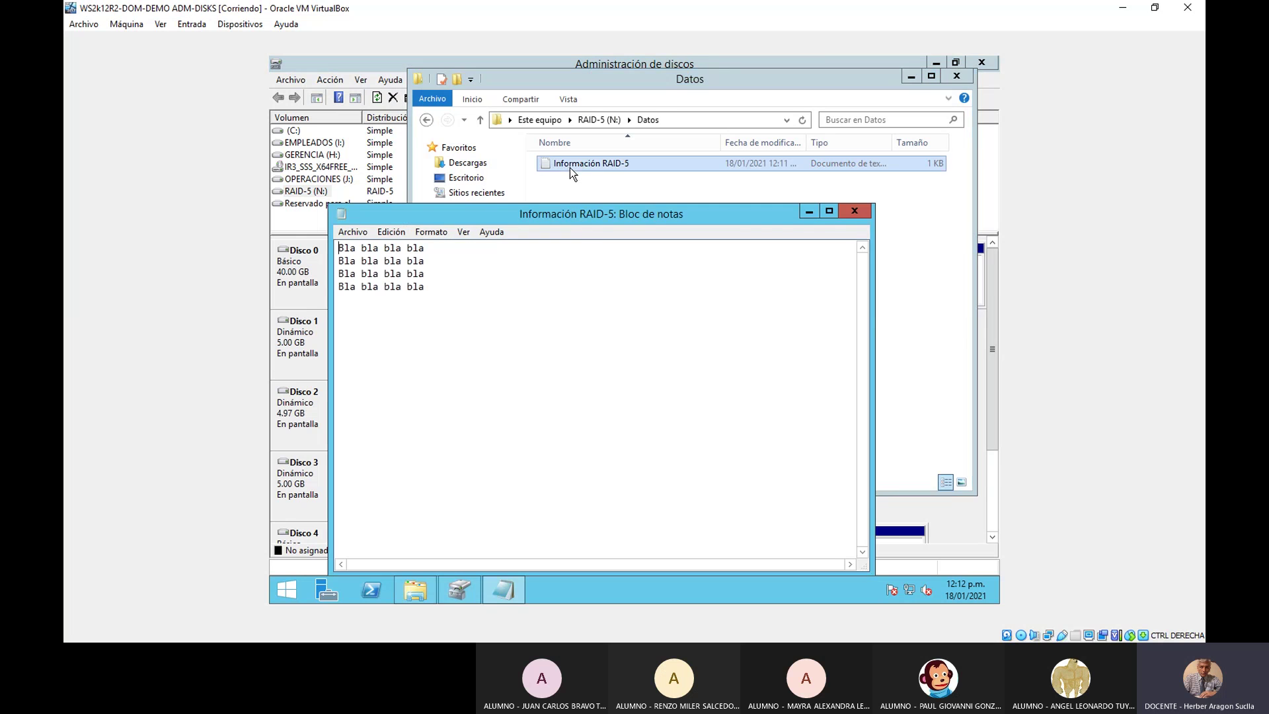
{"action": "left_click", "coordinate": [854, 212]}
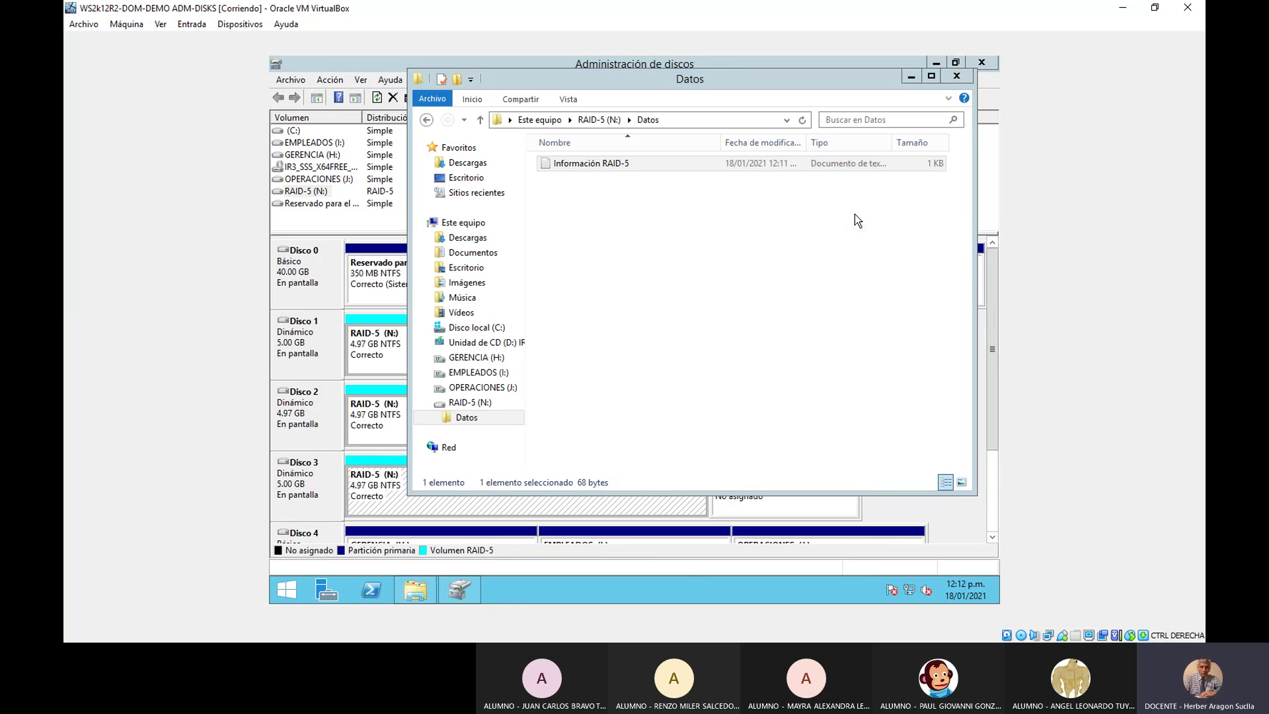
{"action": "left_click", "coordinate": [954, 78]}
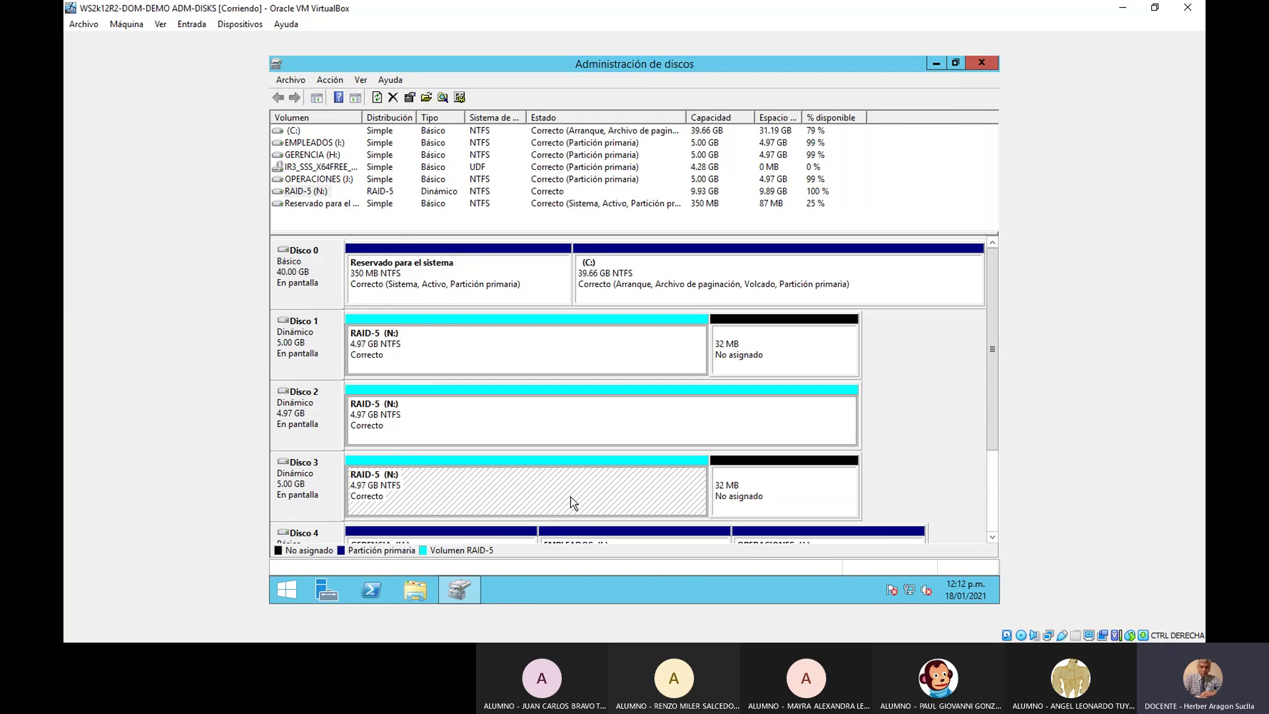
- View the general properties of the RAID-5 (N:) volume on Disco 3 and close them
{"action": "right_click", "coordinate": [489, 493]}
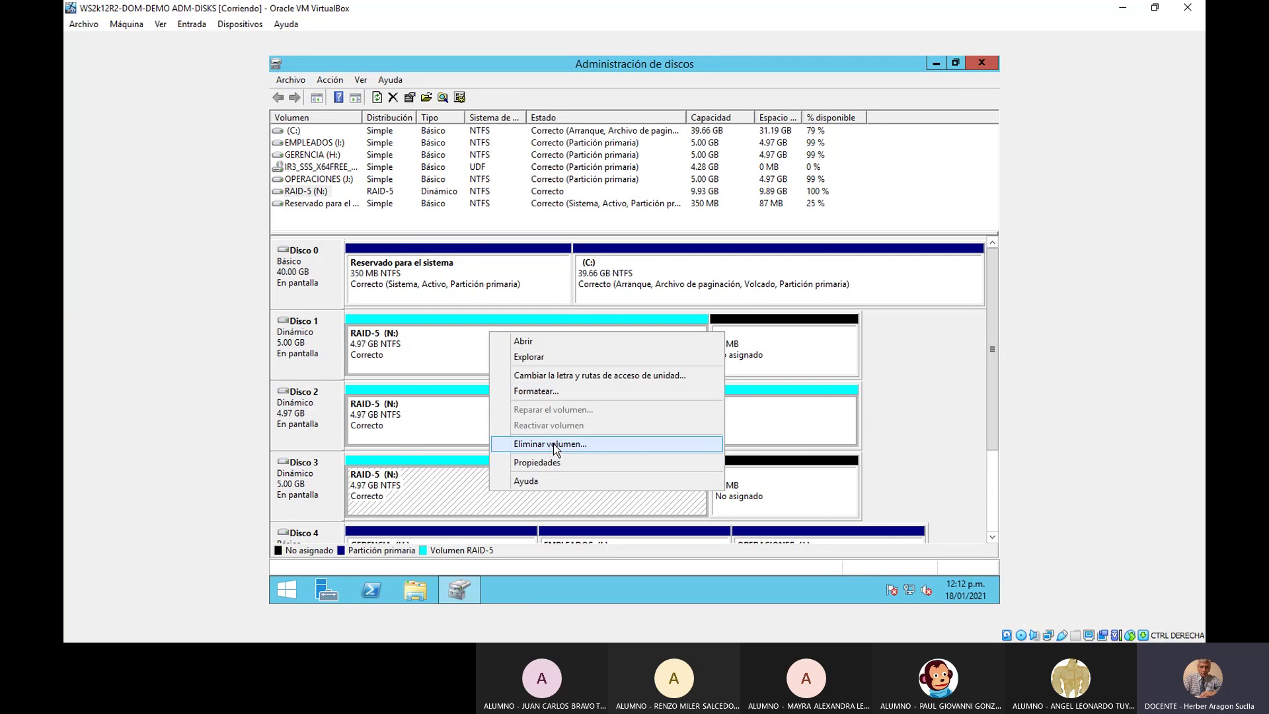
{"action": "left_click", "coordinate": [553, 467]}
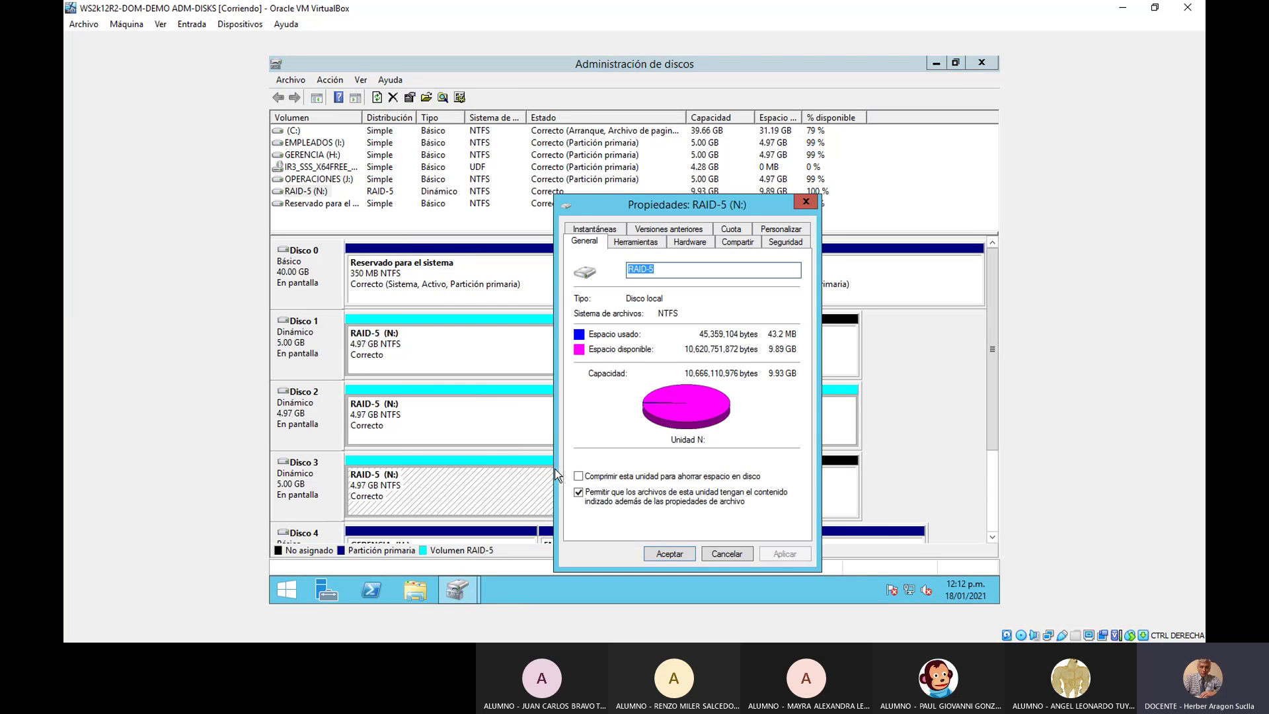
{"action": "left_click", "coordinate": [806, 201]}
- Delete the RAID-5 (N:) volume from Disco 3 and confirm erasing all its data
{"action": "right_click", "coordinate": [522, 486]}
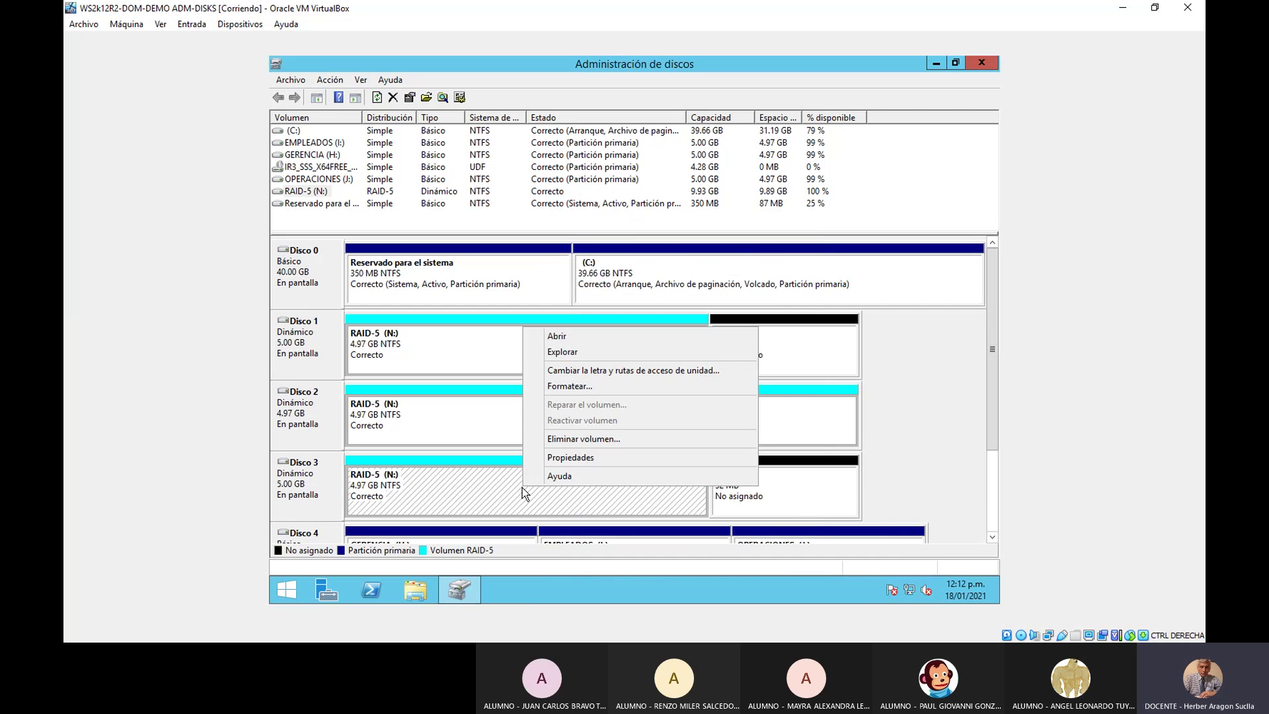
{"action": "left_click", "coordinate": [590, 440]}
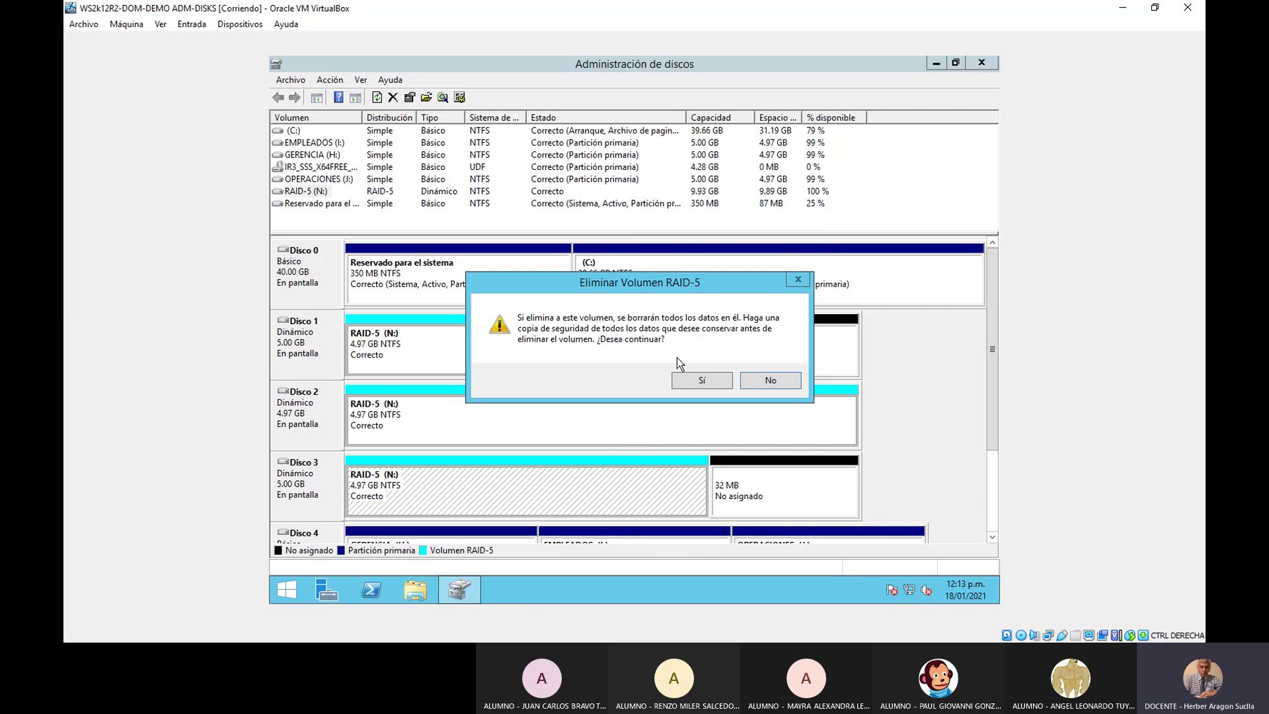
{"action": "left_click", "coordinate": [689, 376]}
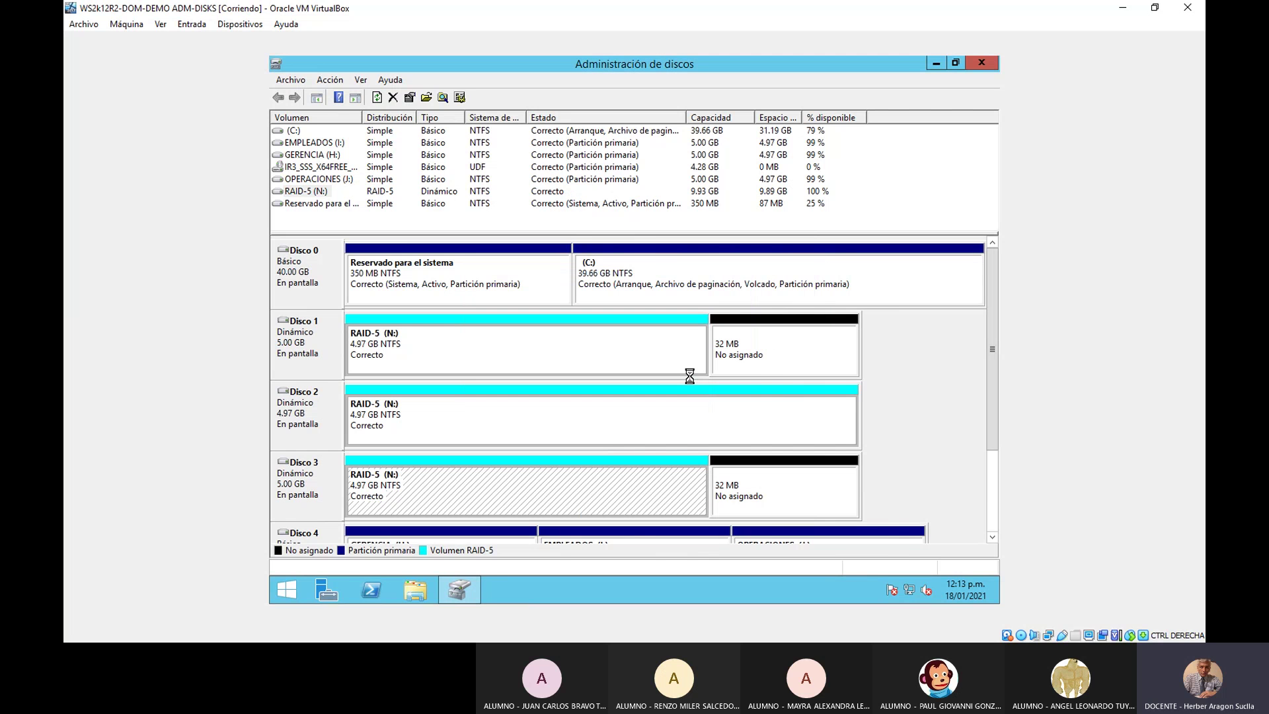